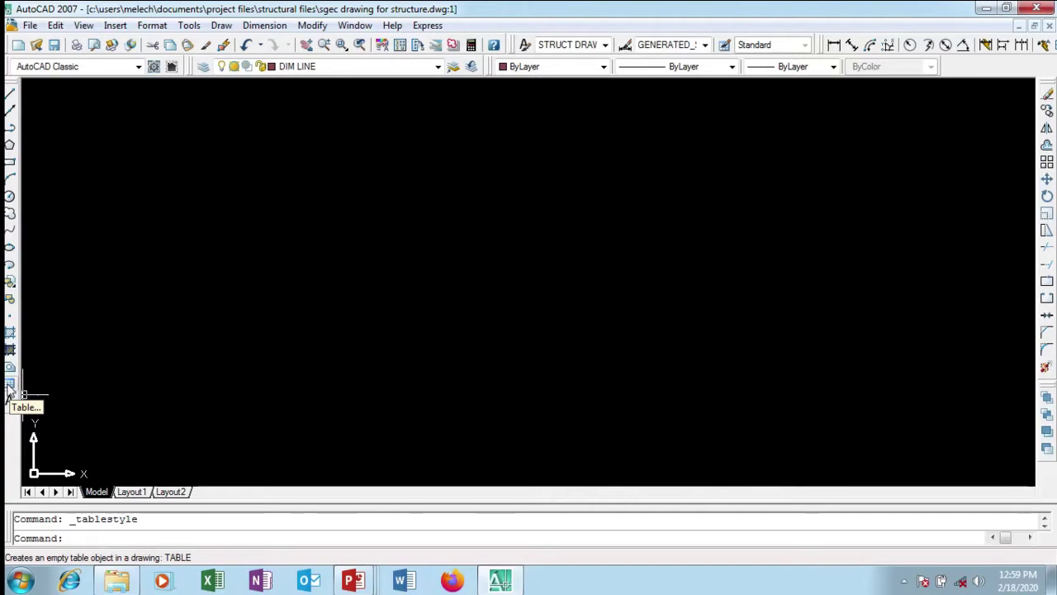
Give the table 9 columns 4 wide and 7 data rows 2 lines high, then confirm
left_click(9, 386)
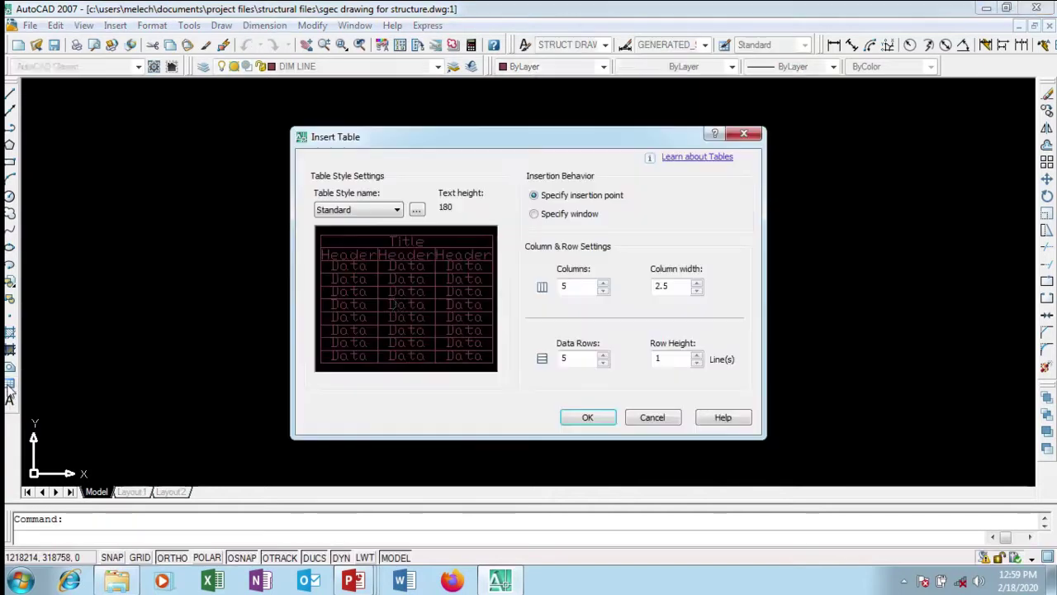
left_click_drag(430, 146, 430, 124)
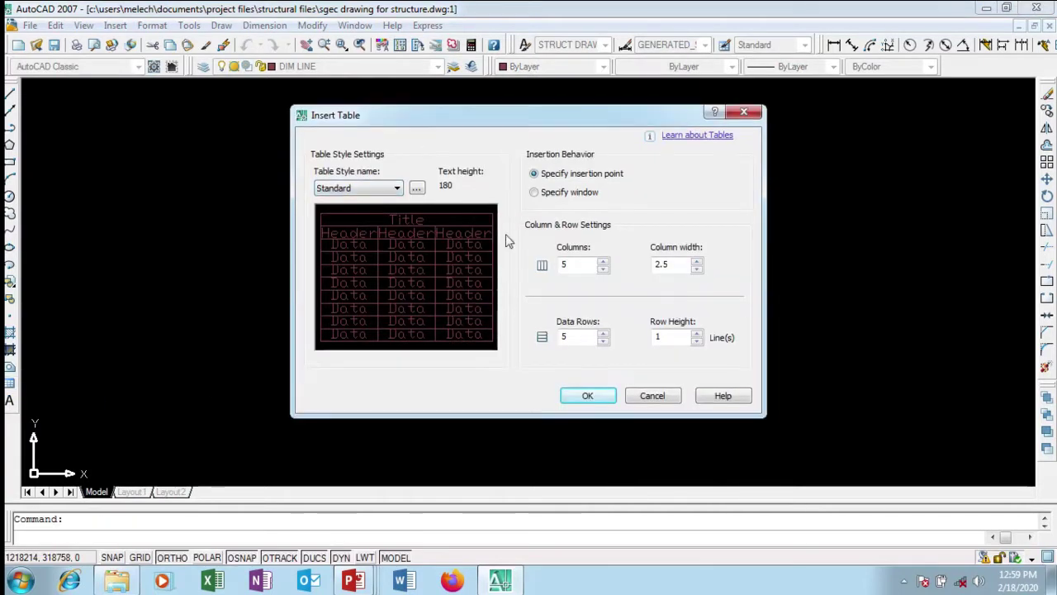
double_click(562, 337)
type("7")
double_click(577, 268)
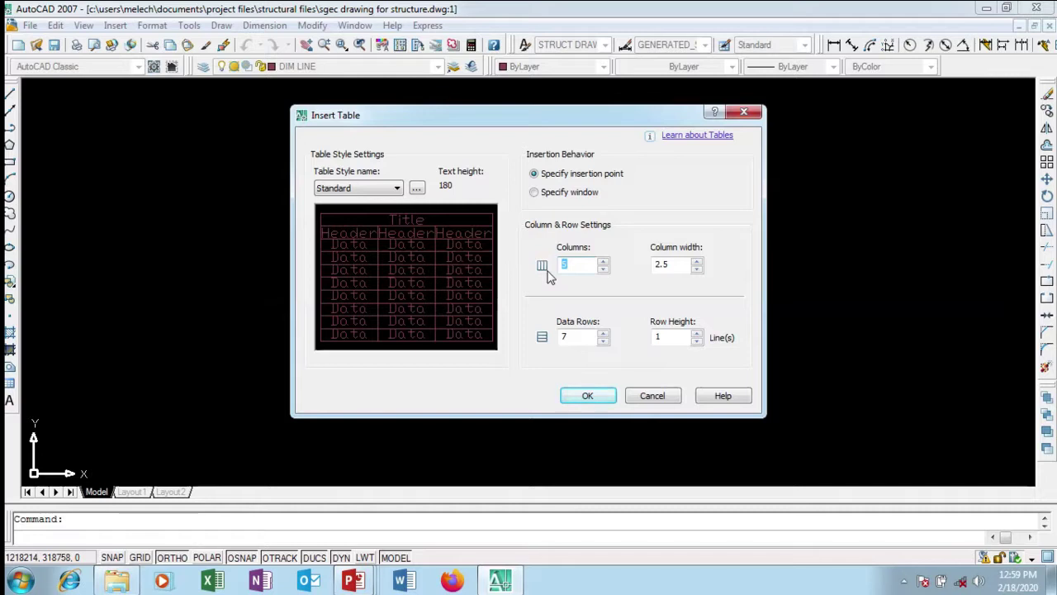
type("9")
double_click(674, 265)
type("4")
double_click(666, 339)
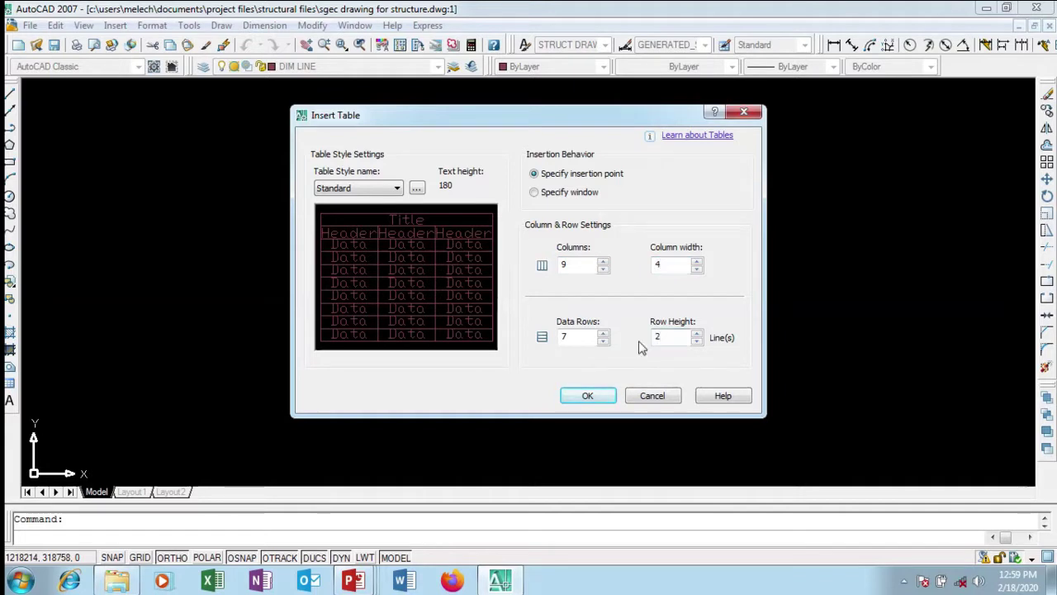
left_click(589, 396)
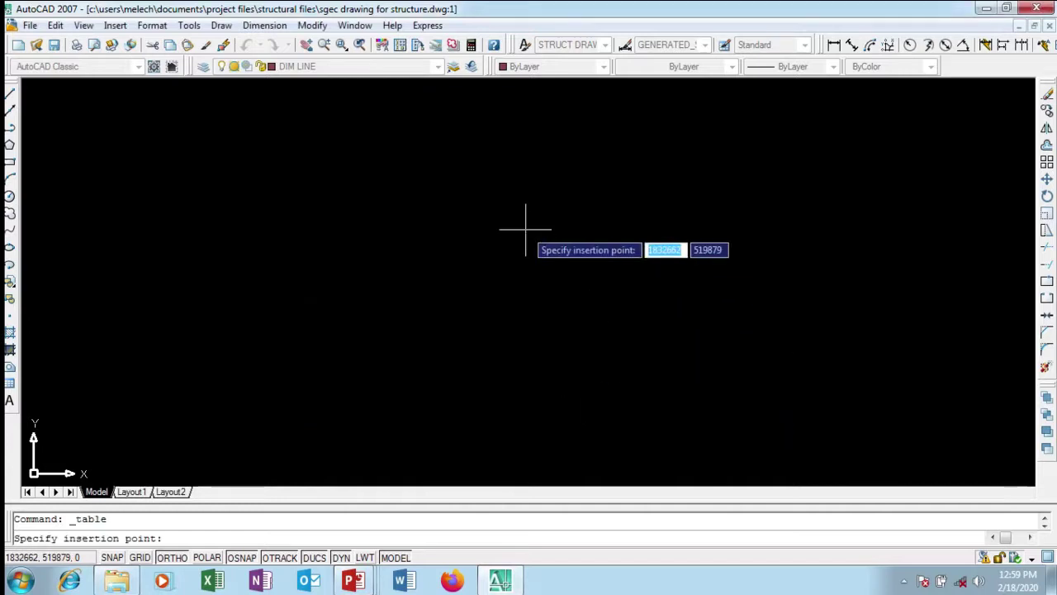
Place the table at an insertion point and leave its title cell empty
left_click(475, 209)
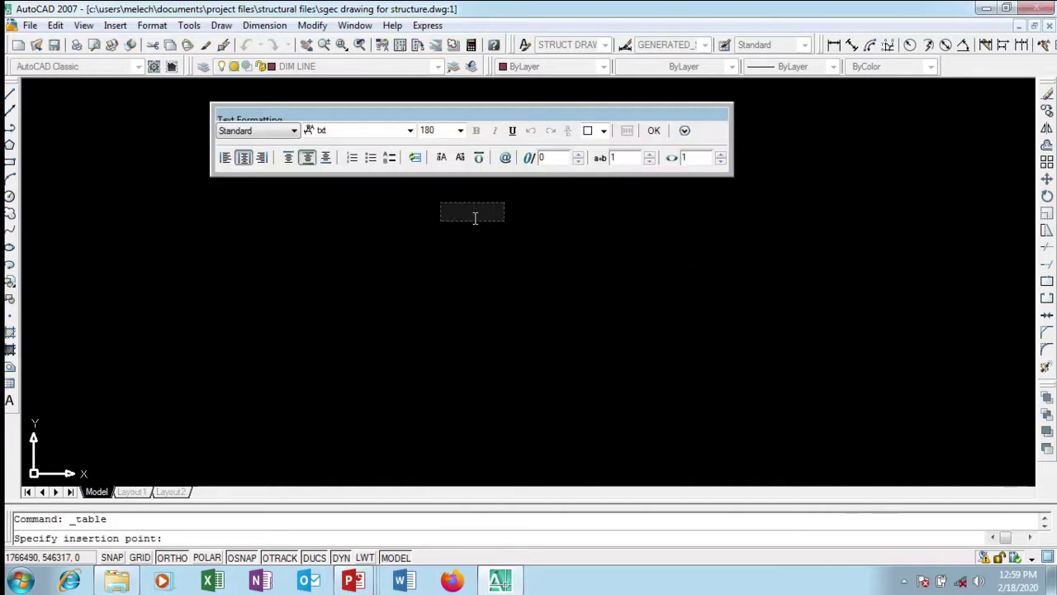
scroll(503, 278, "down", 6)
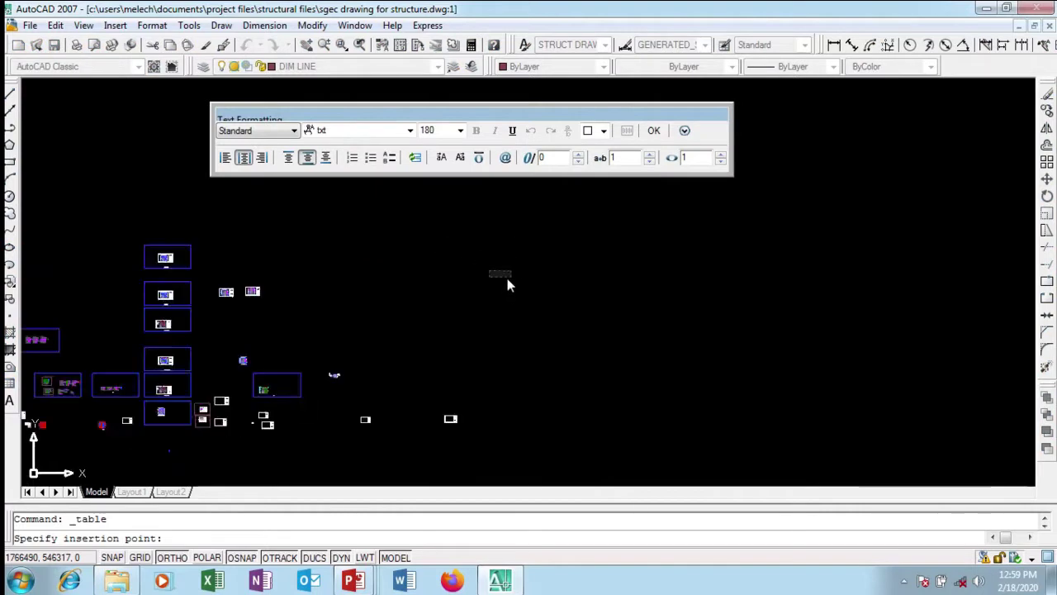
scroll(507, 285, "up", 10)
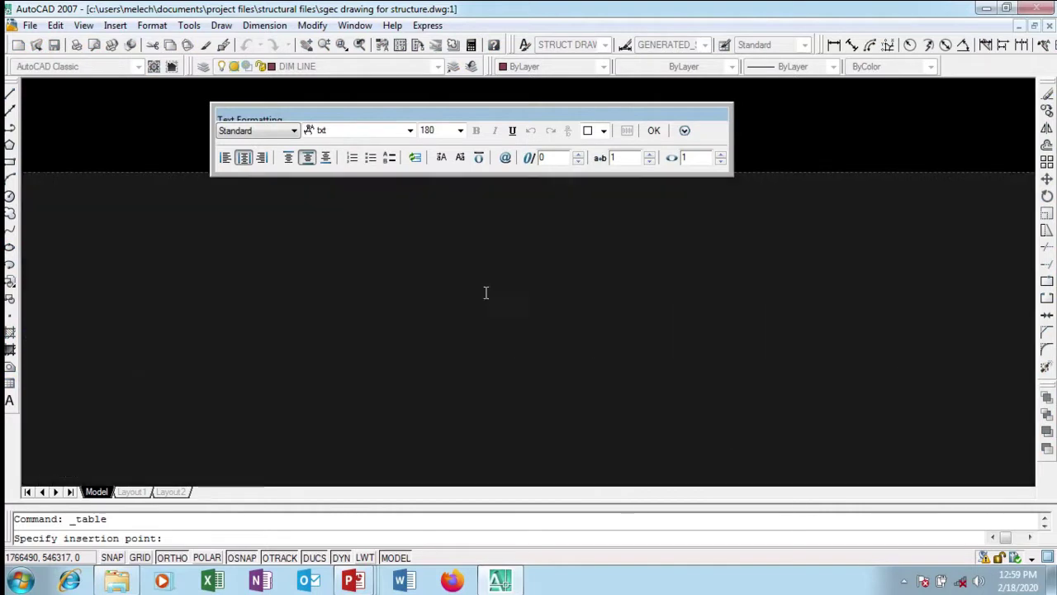
scroll(491, 290, "down", 2)
left_click(653, 130)
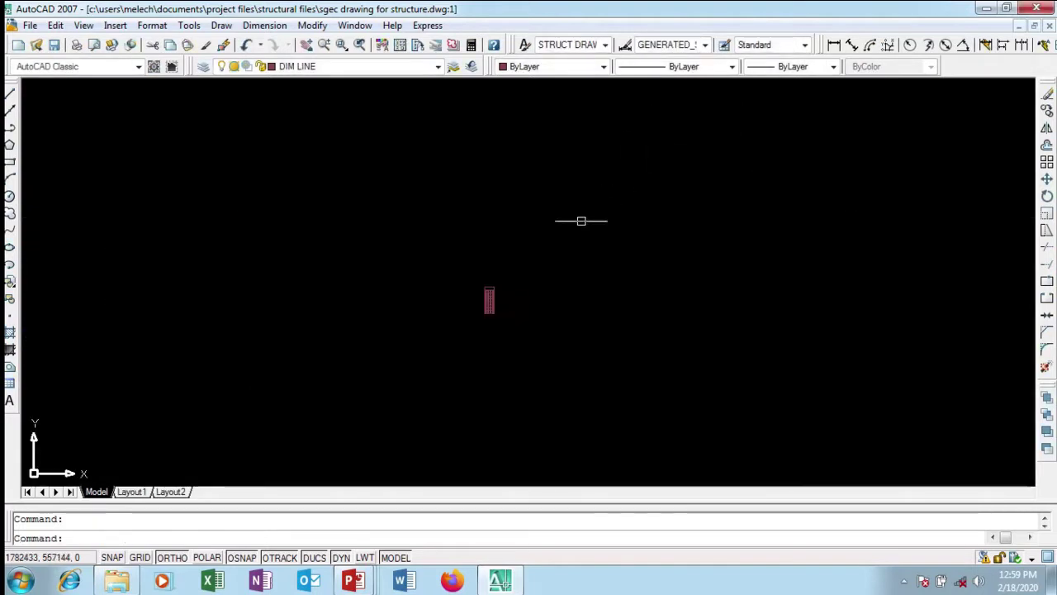
Zoom in and window-select the whole 9-column table
scroll(494, 304, "up", 10)
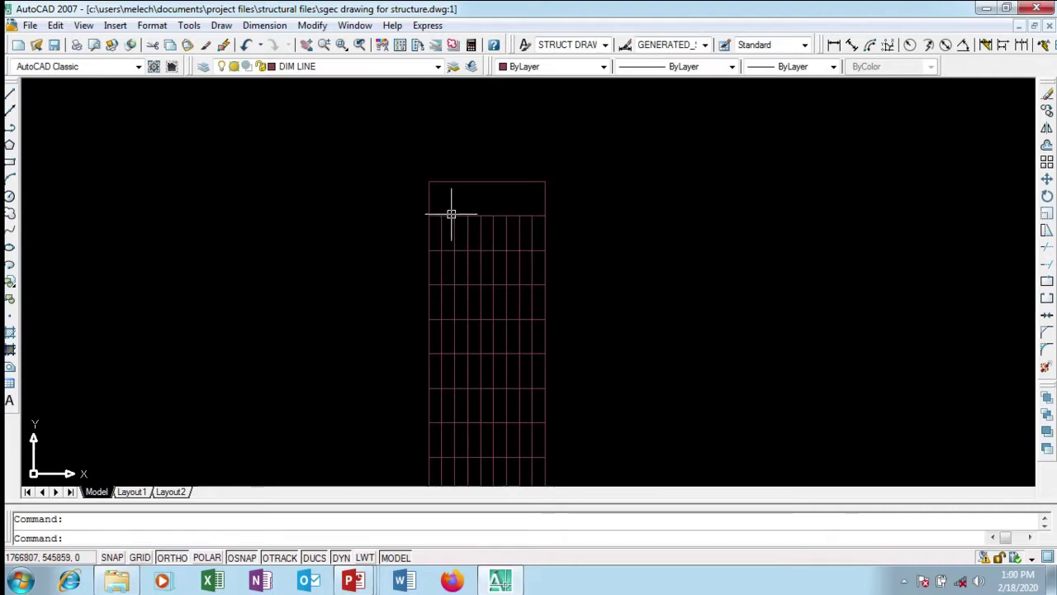
scroll(454, 219, "down", 2)
scroll(462, 293, "up", 3)
left_click(551, 276)
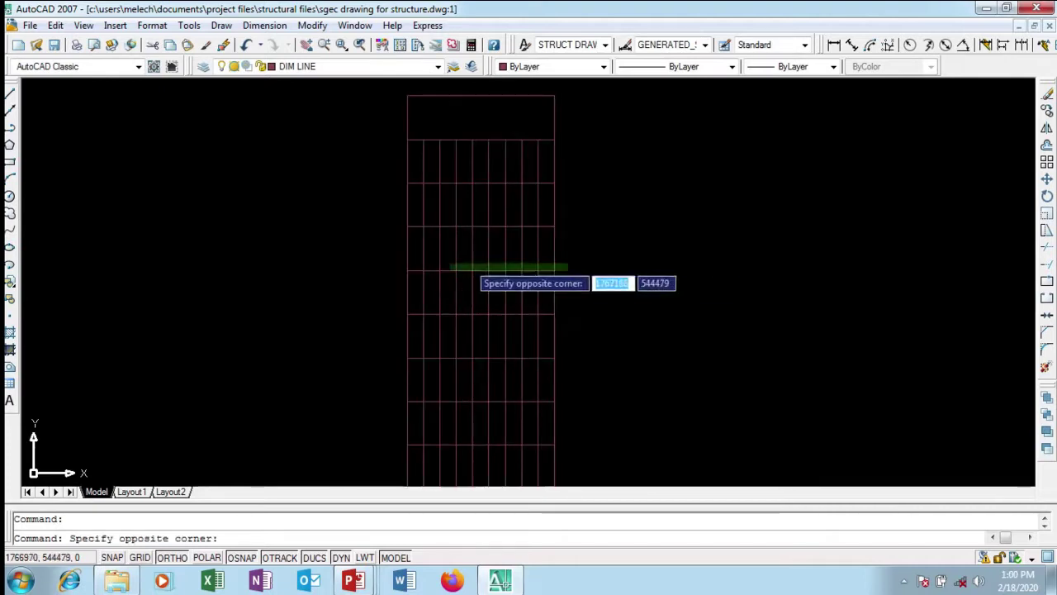
left_click(357, 253)
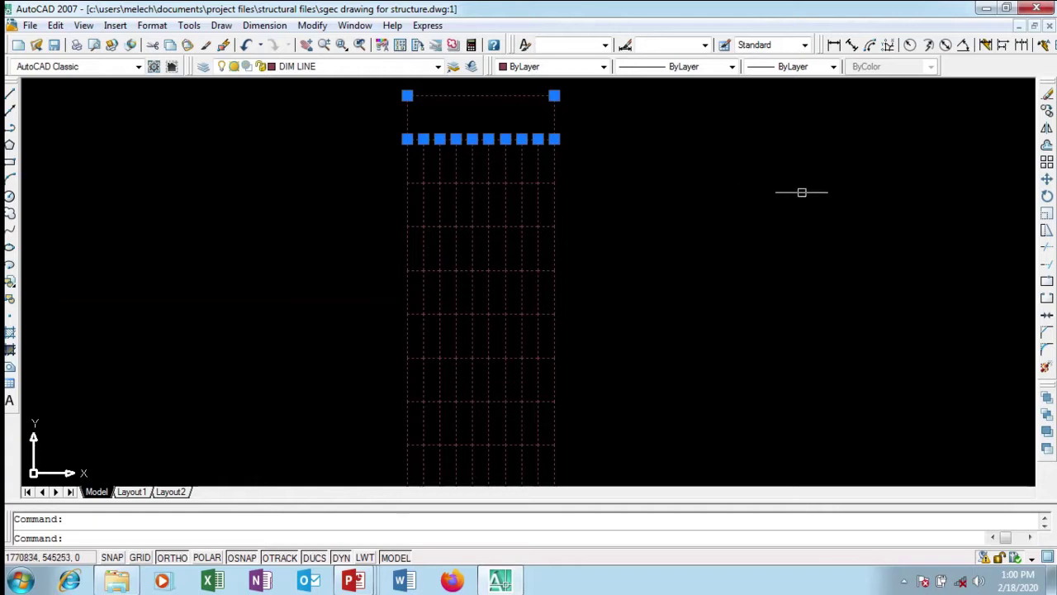
Start a new table style based on Standard and begin naming it ARCH
left_click(725, 45)
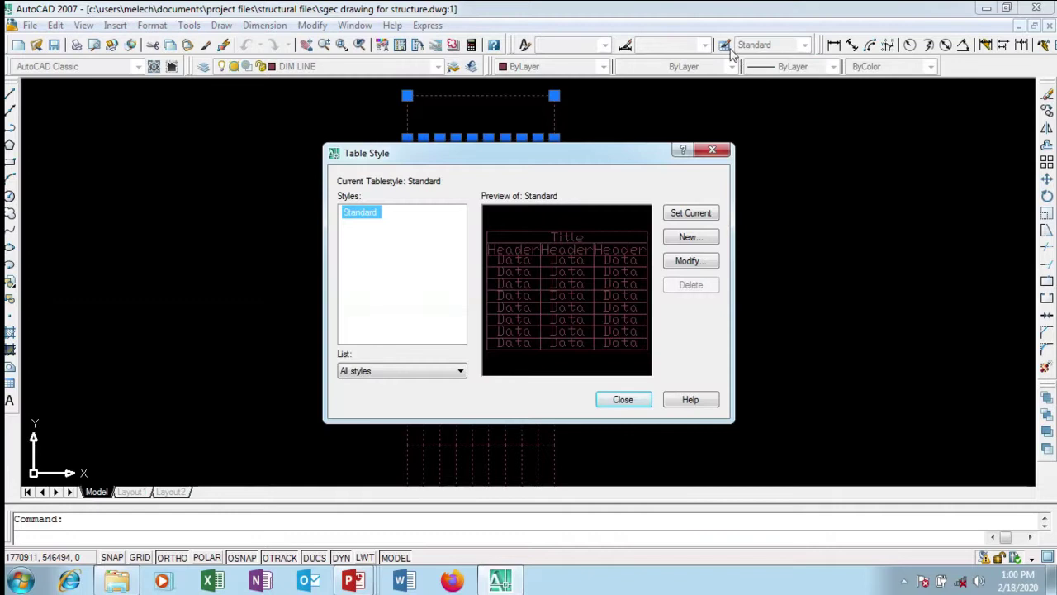
left_click_drag(614, 147, 598, 118)
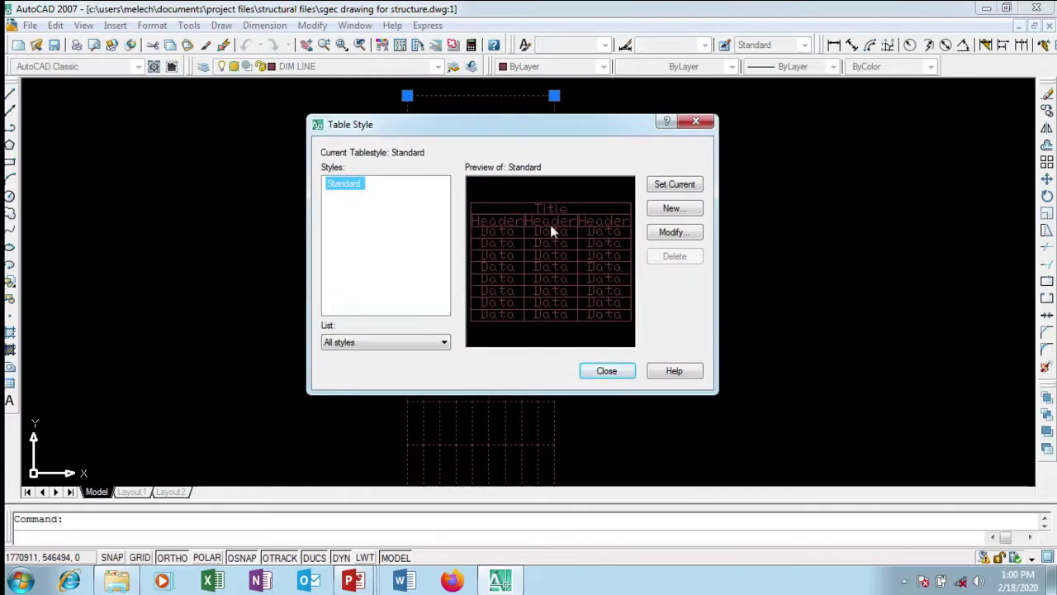
left_click(672, 211)
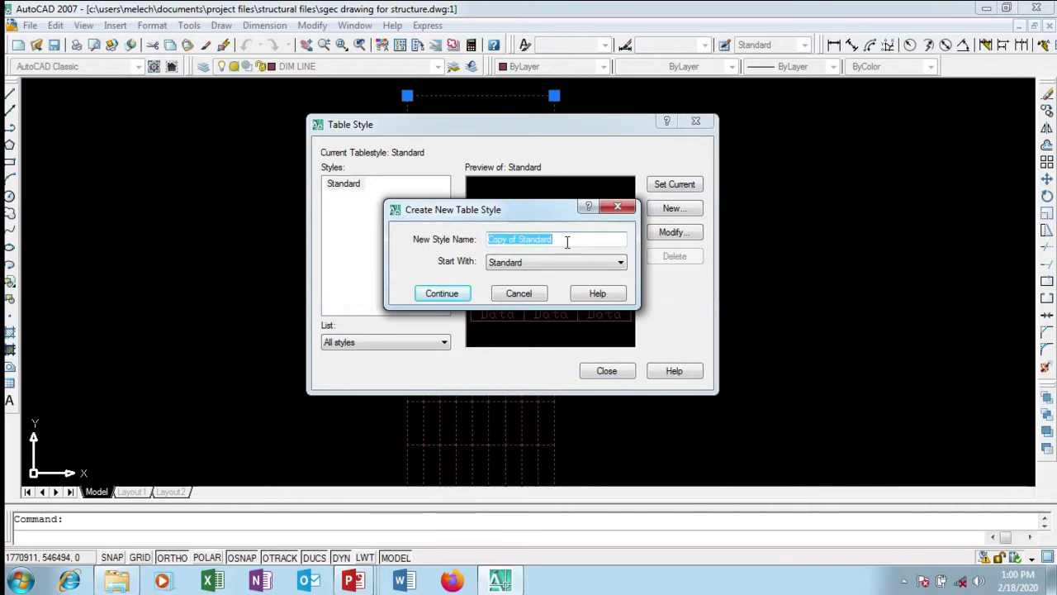
type("AR")
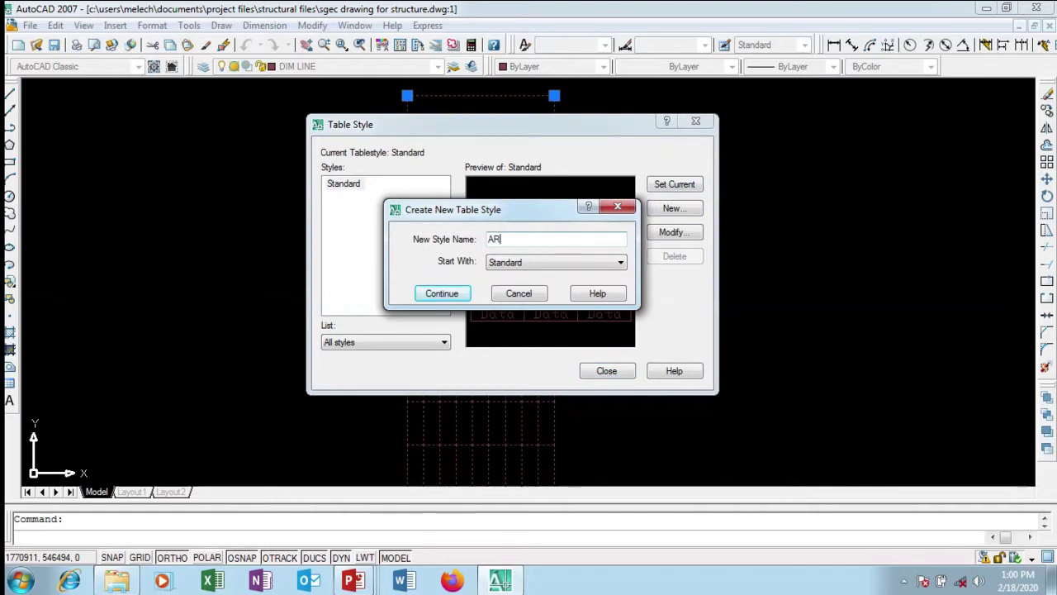
type("CH PLAN TAB")
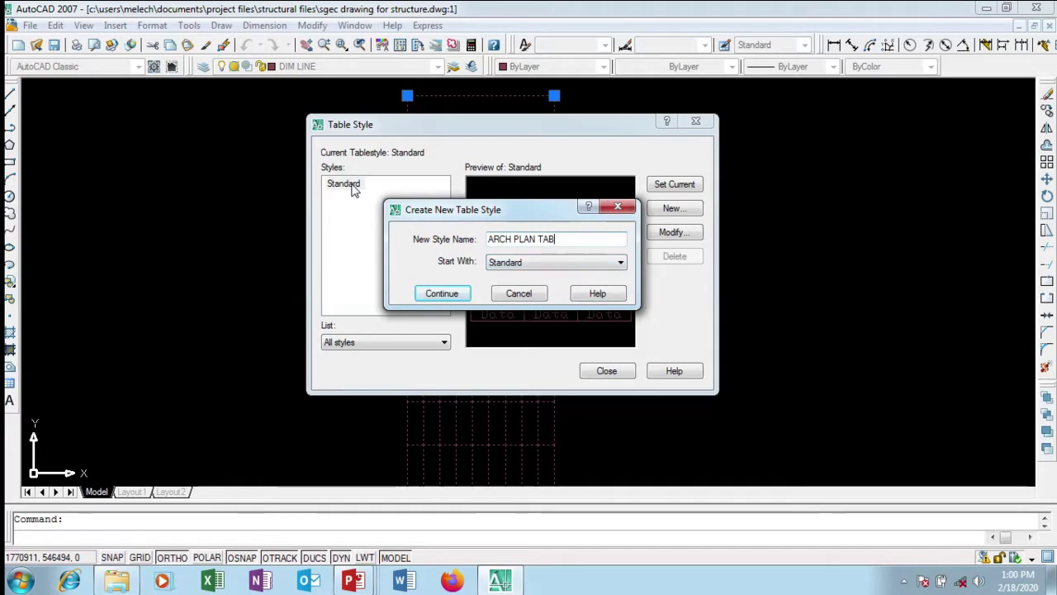
Continue to the ARCH PLAN TAB settings and open the Data text style, keeping Standard
left_click(440, 293)
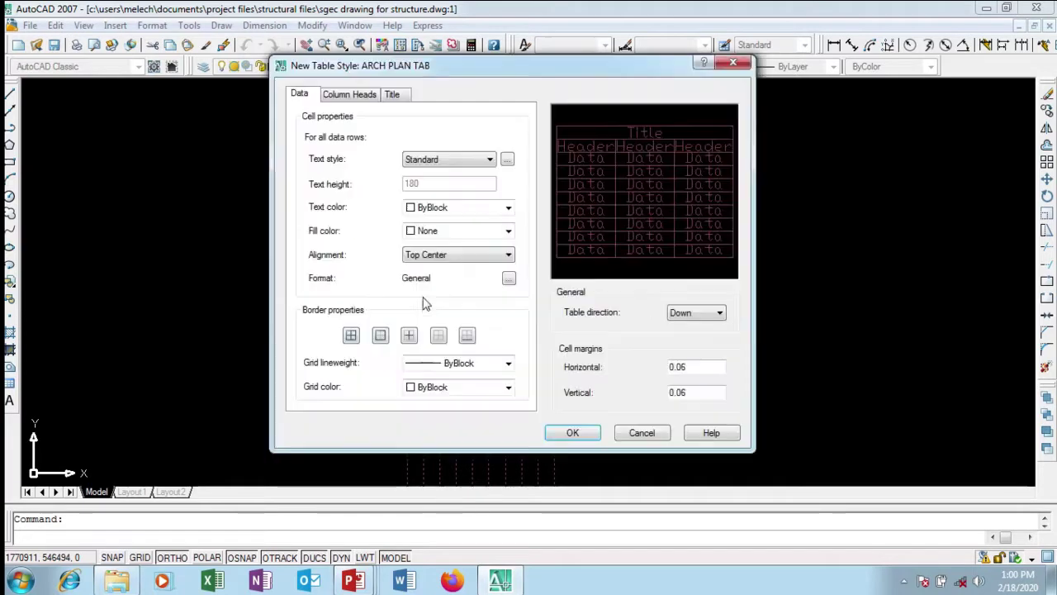
left_click_drag(442, 78, 518, 79)
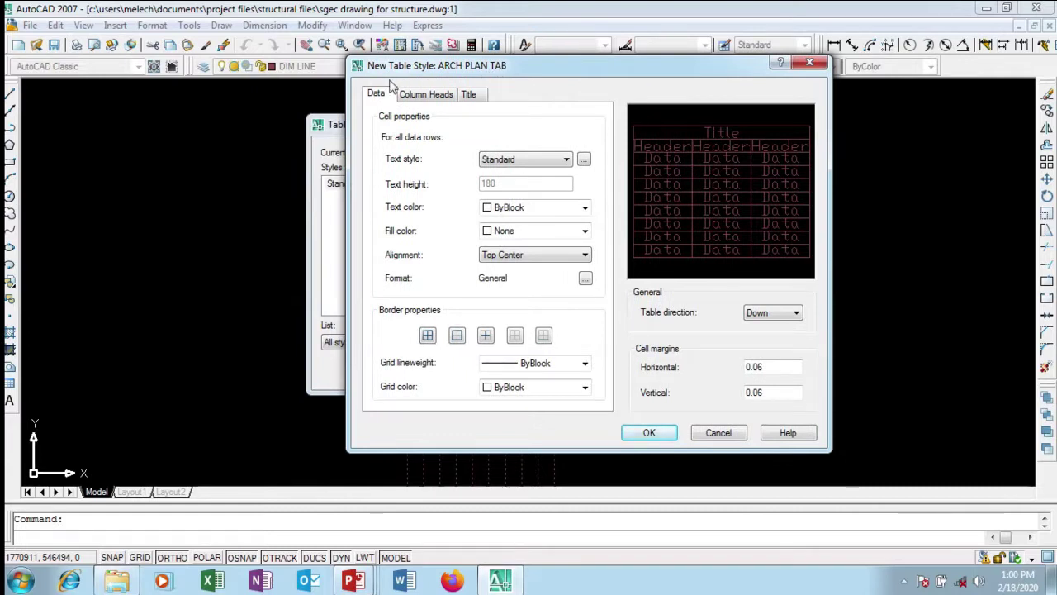
left_click(498, 163)
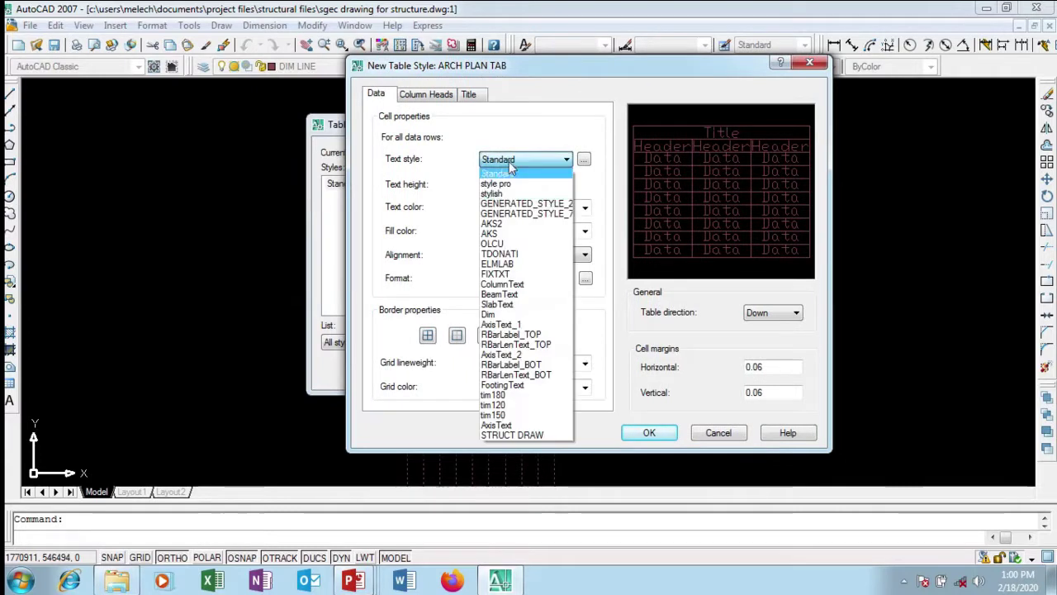
left_click(514, 154)
left_click(514, 157)
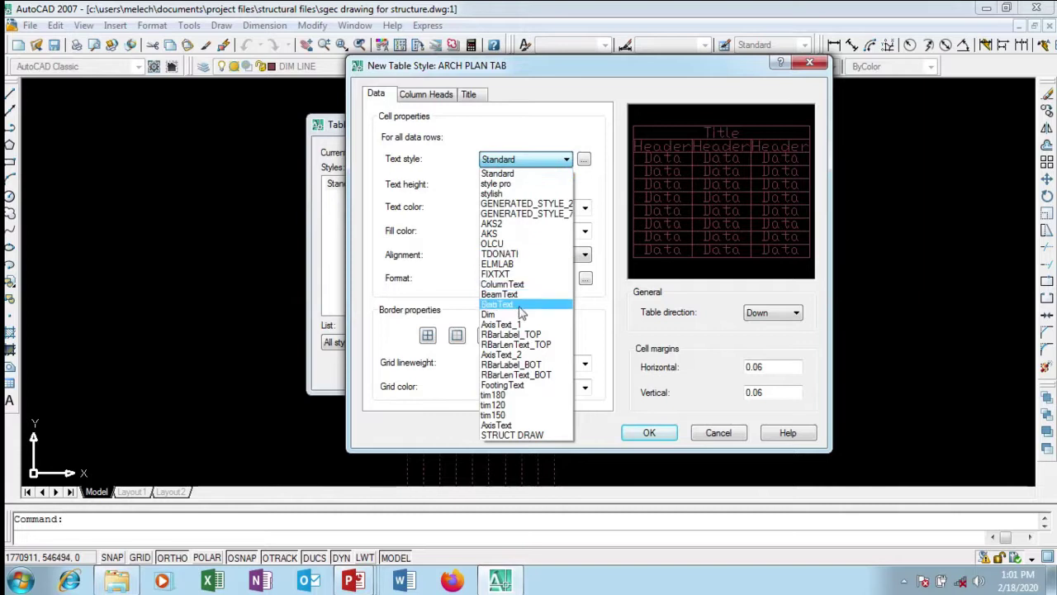
left_click(583, 169)
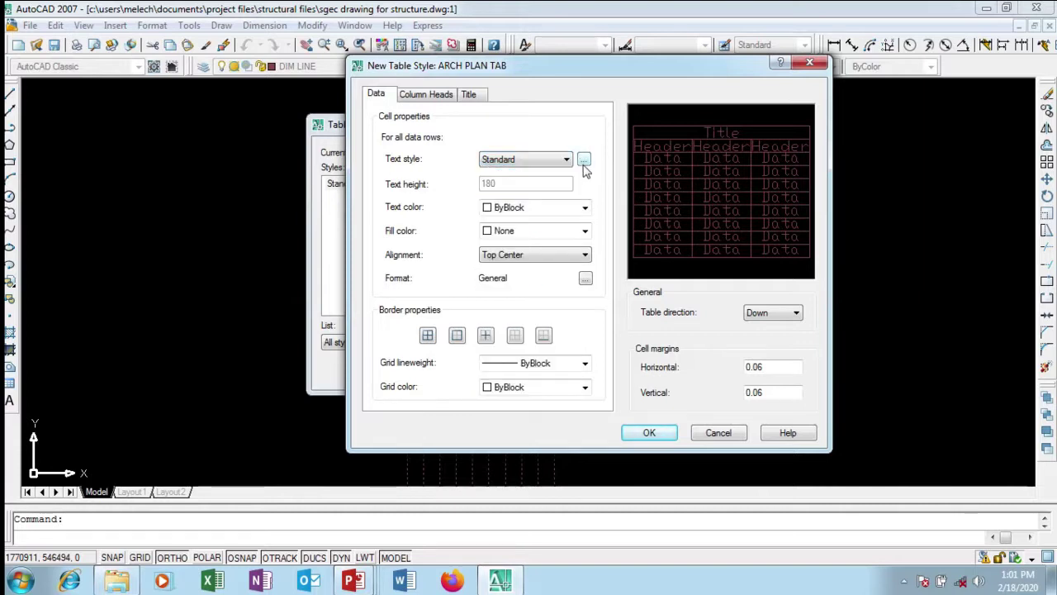
left_click(584, 161)
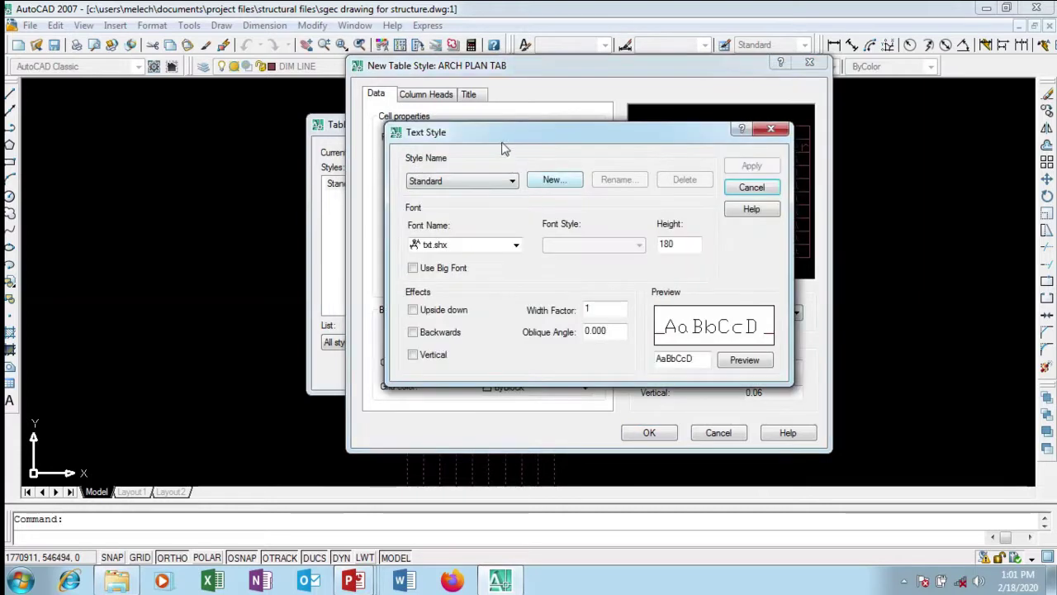
Create a new text style named ARCH PLAN TEX
left_click_drag(504, 150, 513, 128)
left_click(521, 162)
left_click(517, 137)
left_click(558, 159)
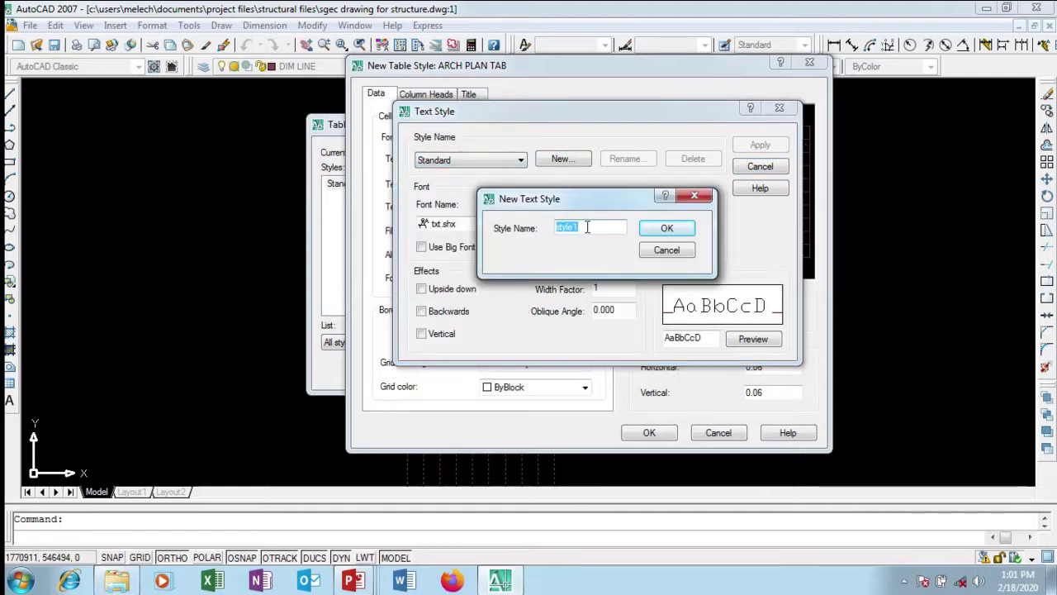
type("AR")
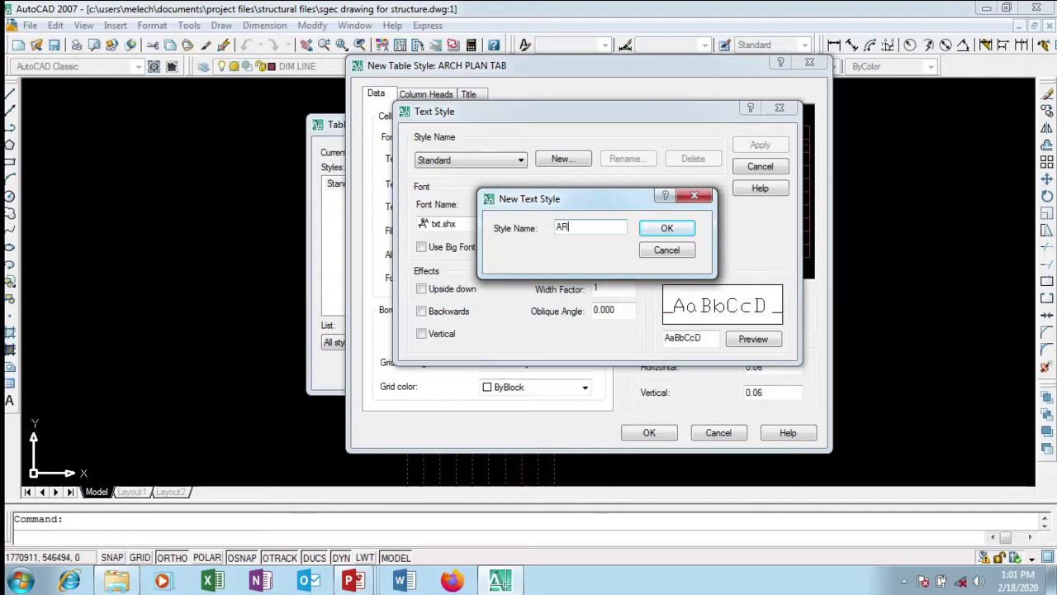
type("CH PLAN TEX")
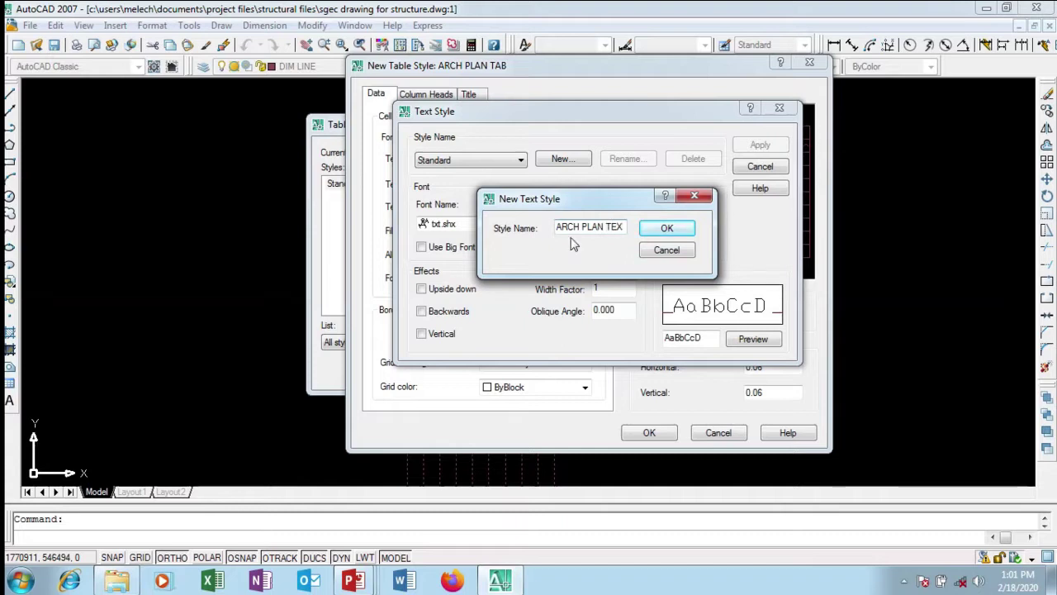
left_click(669, 232)
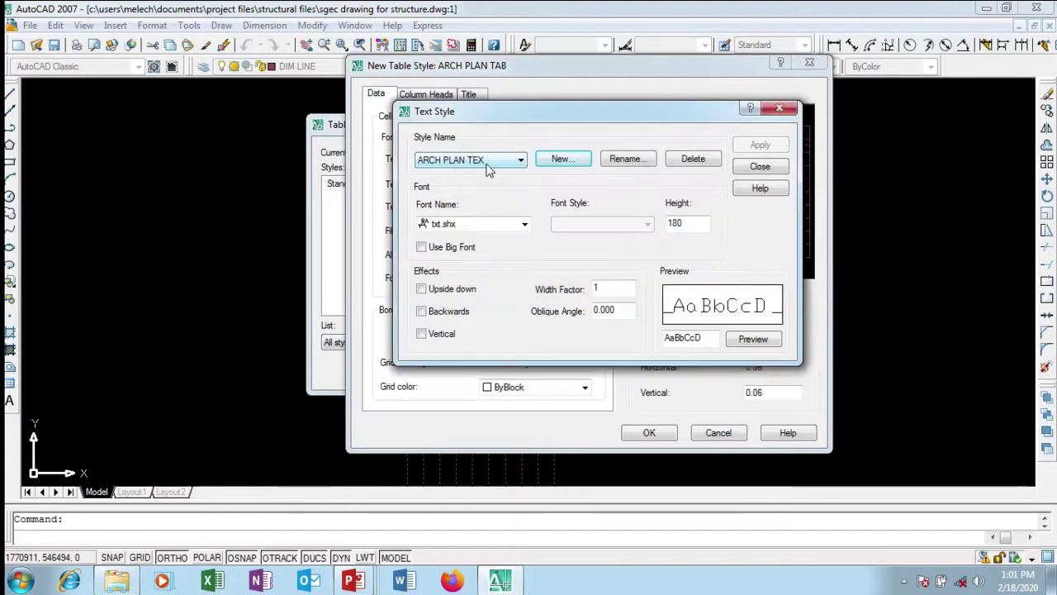
Set the ARCH PLAN TEX font to SimSun with Regular font style
left_click(525, 224)
scroll(521, 266, "up", 4)
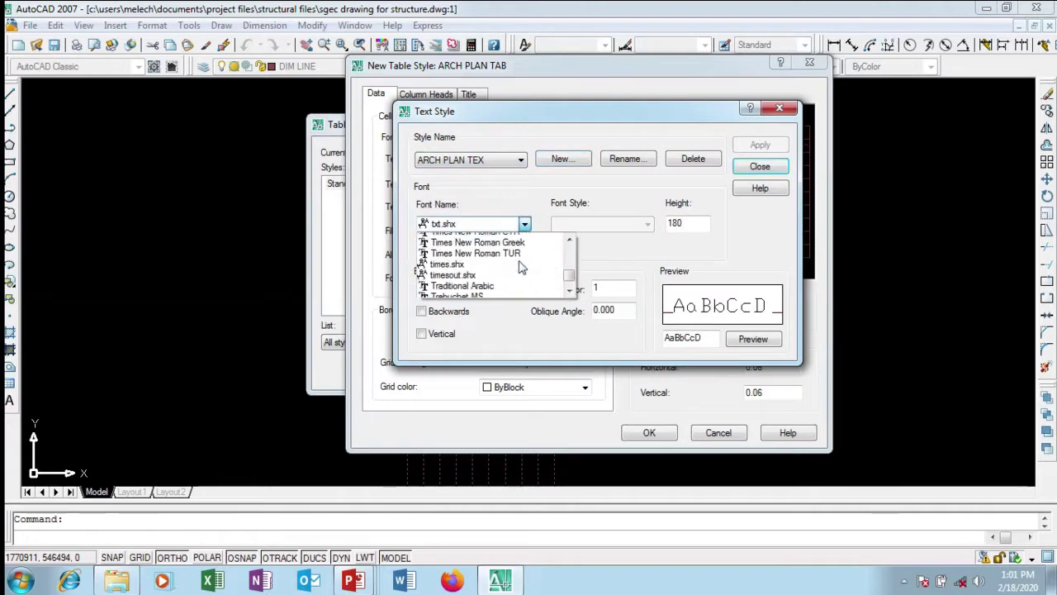
scroll(521, 266, "down", 1)
scroll(520, 266, "up", 2)
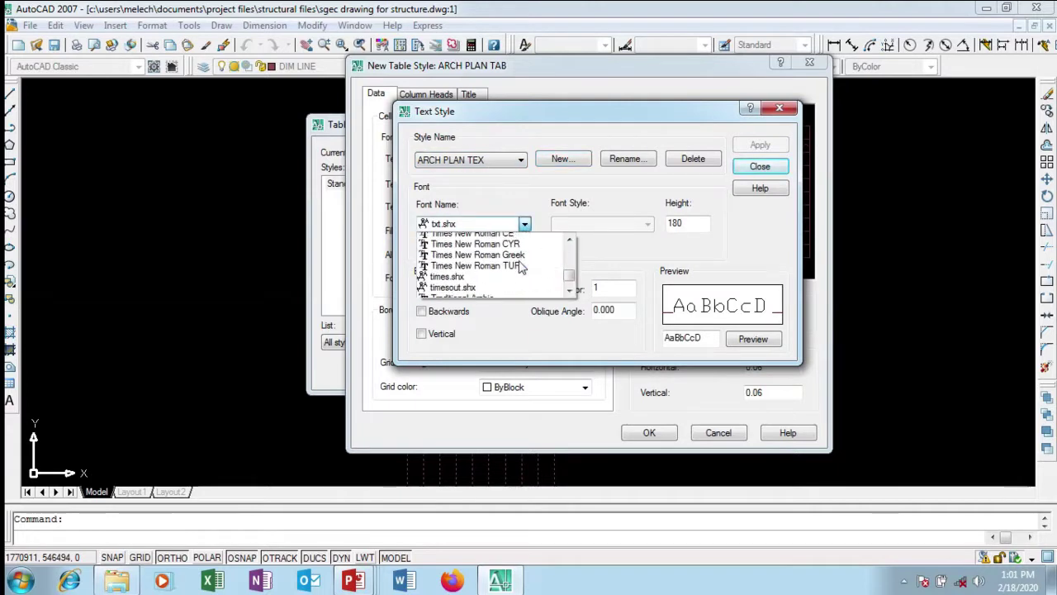
scroll(520, 266, "up", 3)
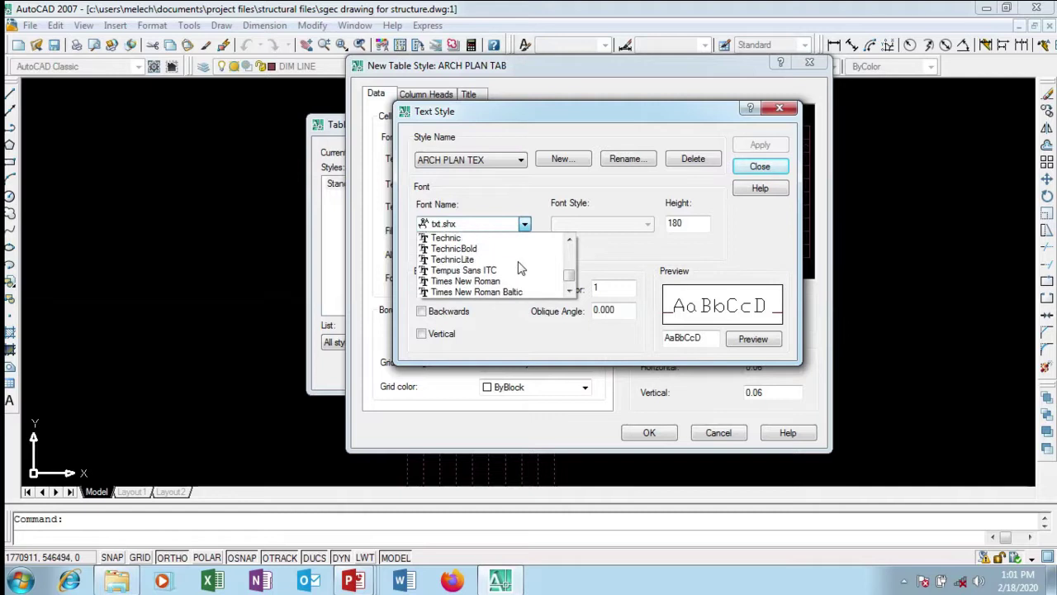
scroll(519, 266, "up", 8)
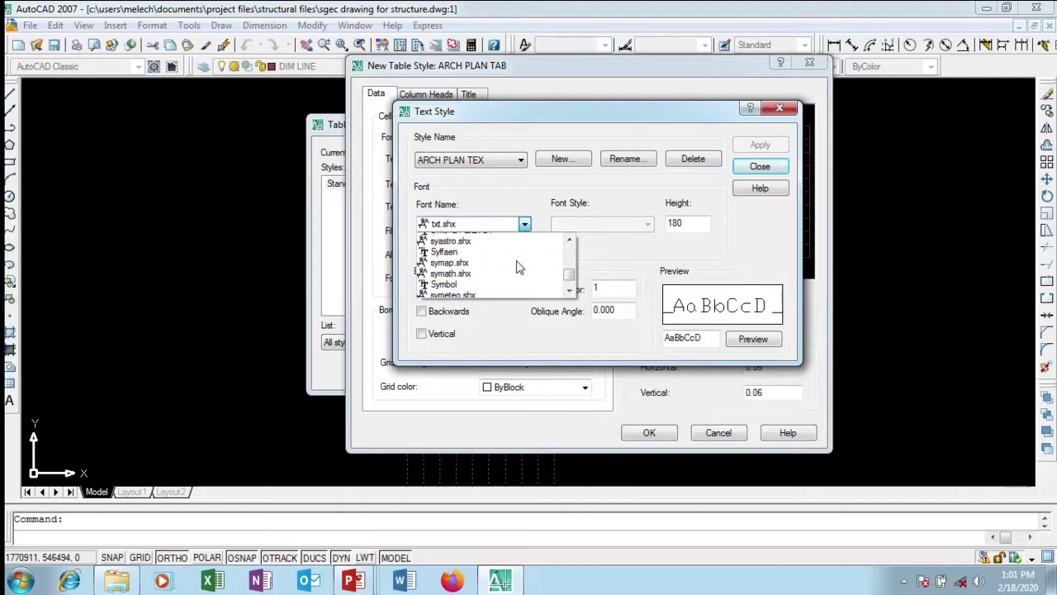
scroll(516, 266, "up", 6)
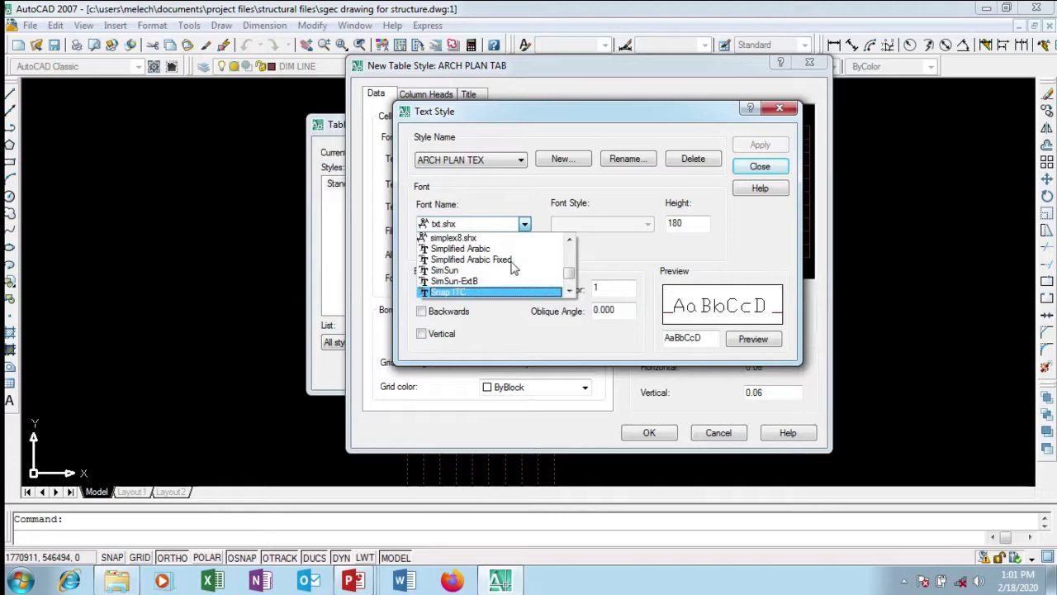
left_click(477, 271)
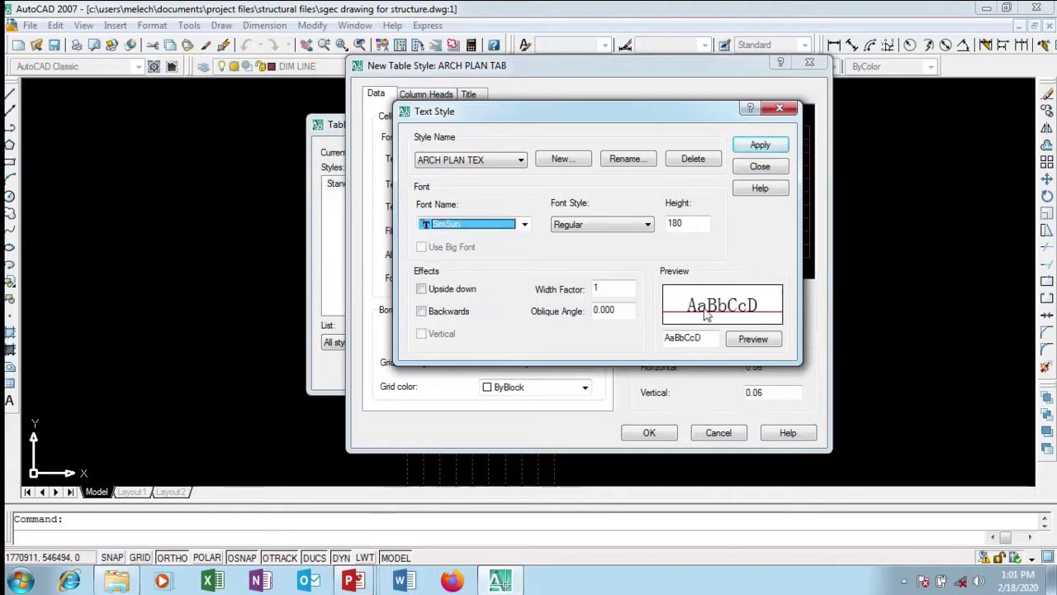
left_click(604, 230)
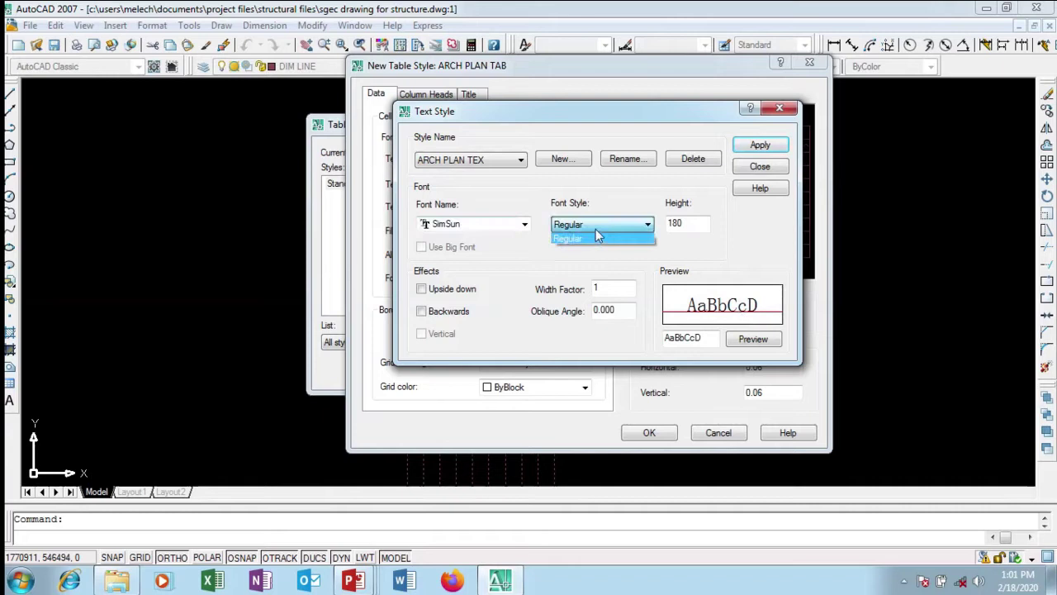
left_click(582, 238)
Set the text height to 150, apply the style and close the dialog
left_click_drag(698, 224, 661, 230)
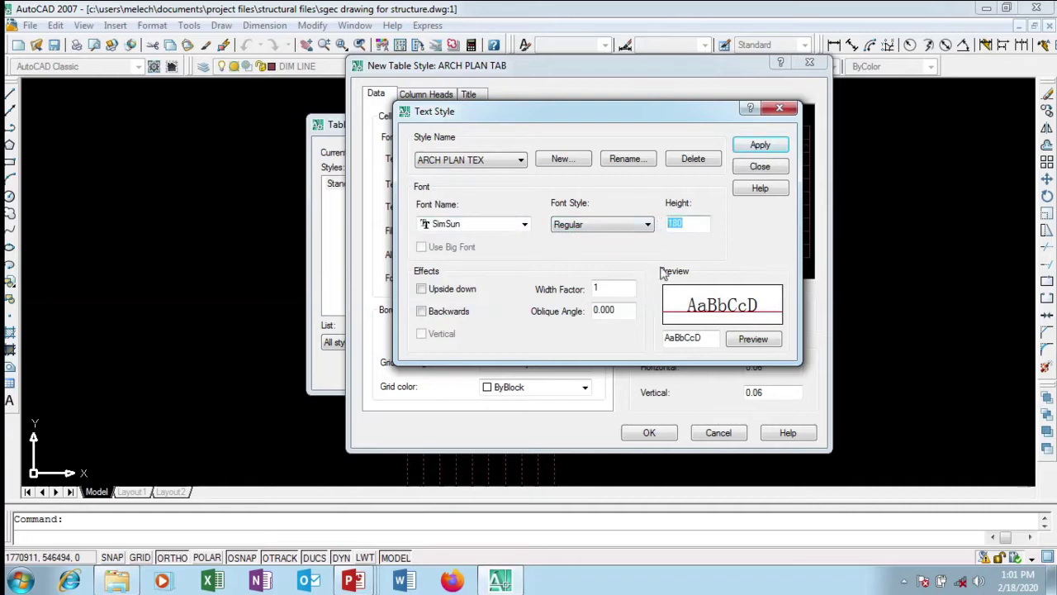
type("1")
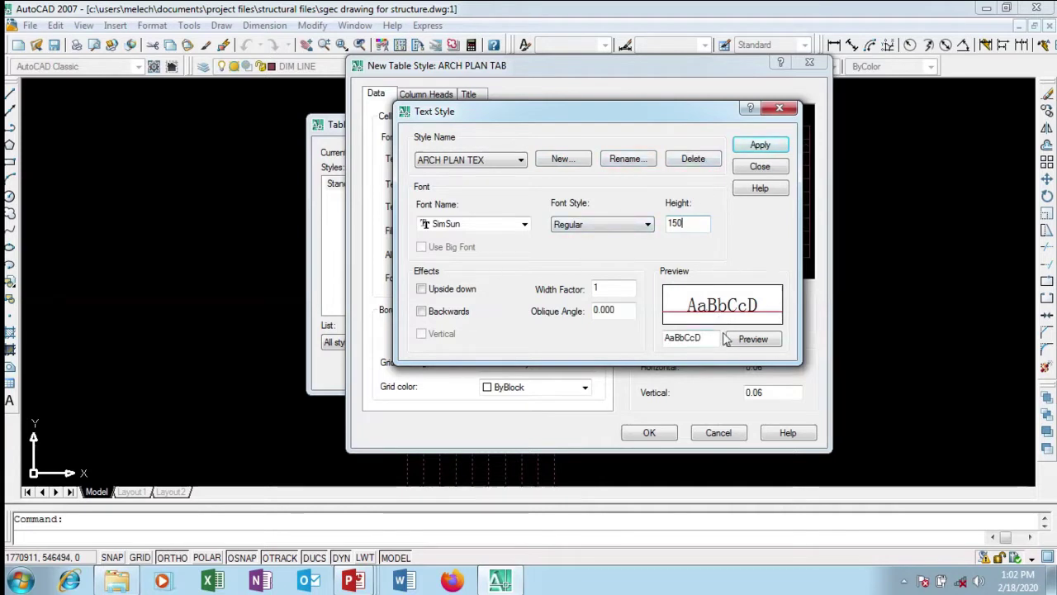
left_click(494, 162)
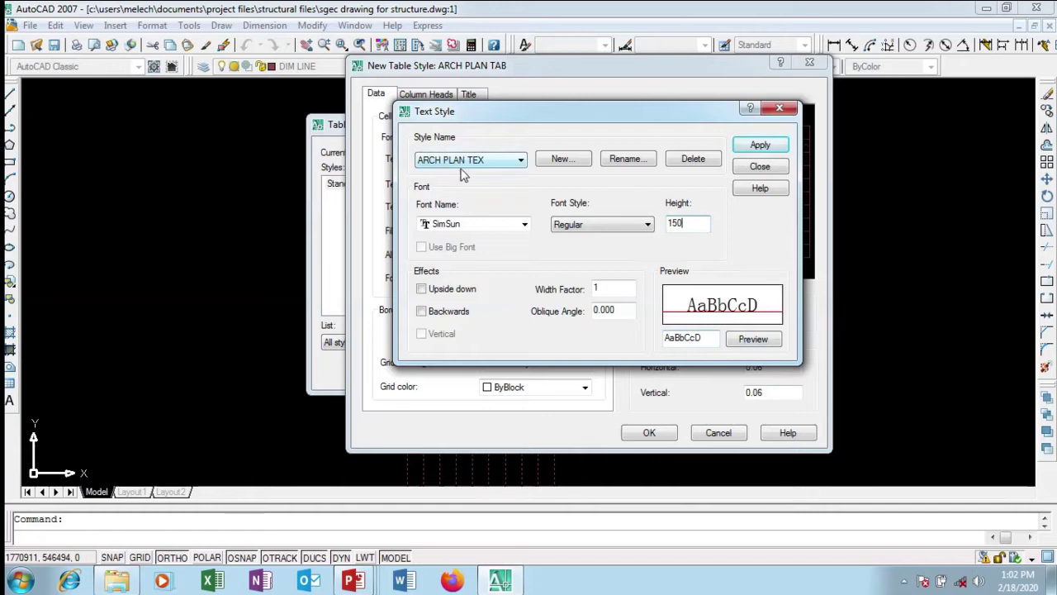
left_click(760, 146)
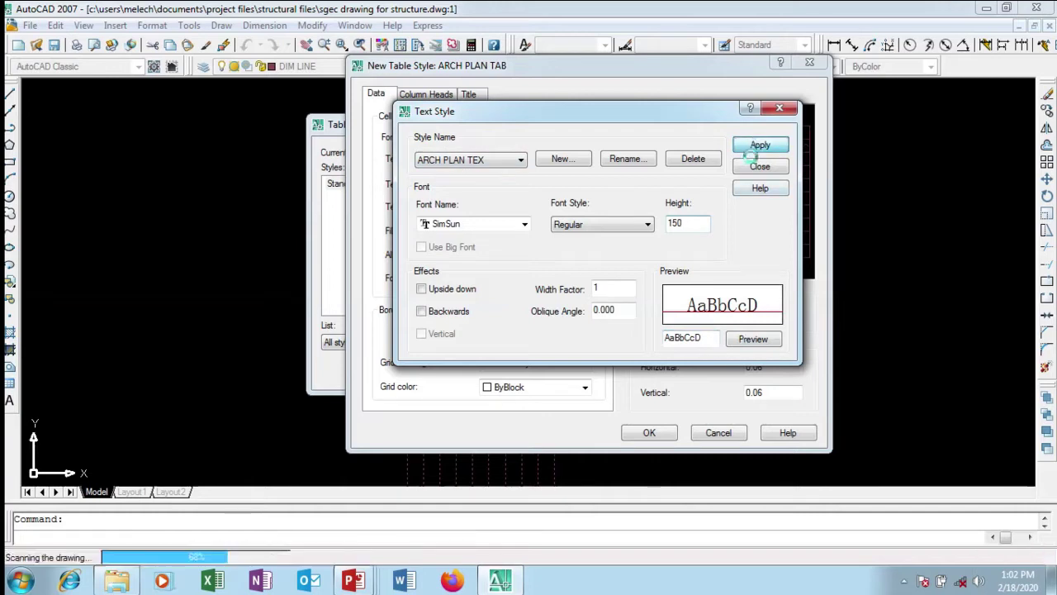
left_click(756, 167)
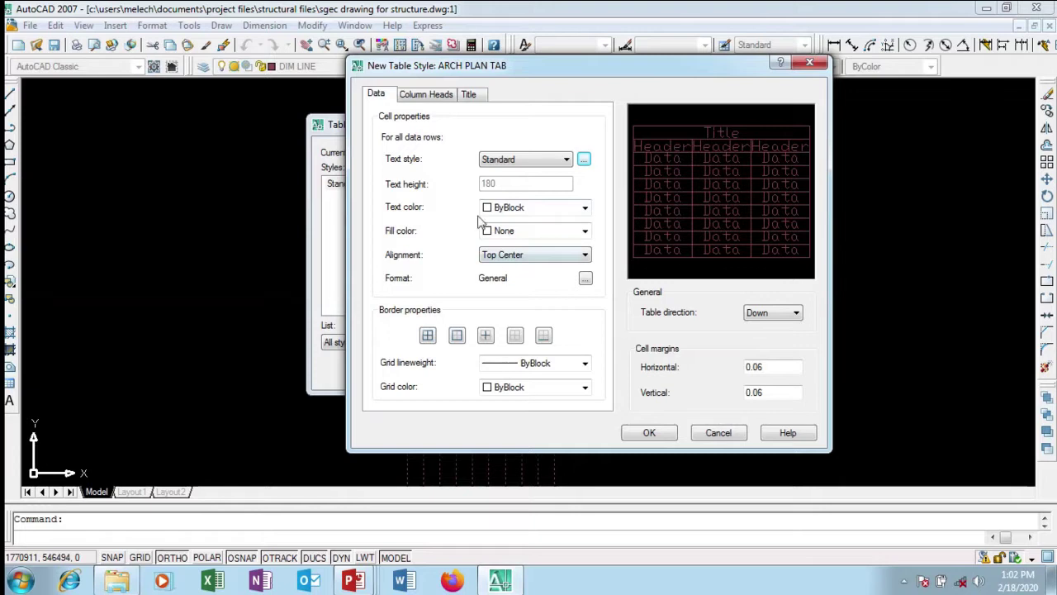
Make the data-row text red and leave the data rows with no fill colour
left_click(585, 208)
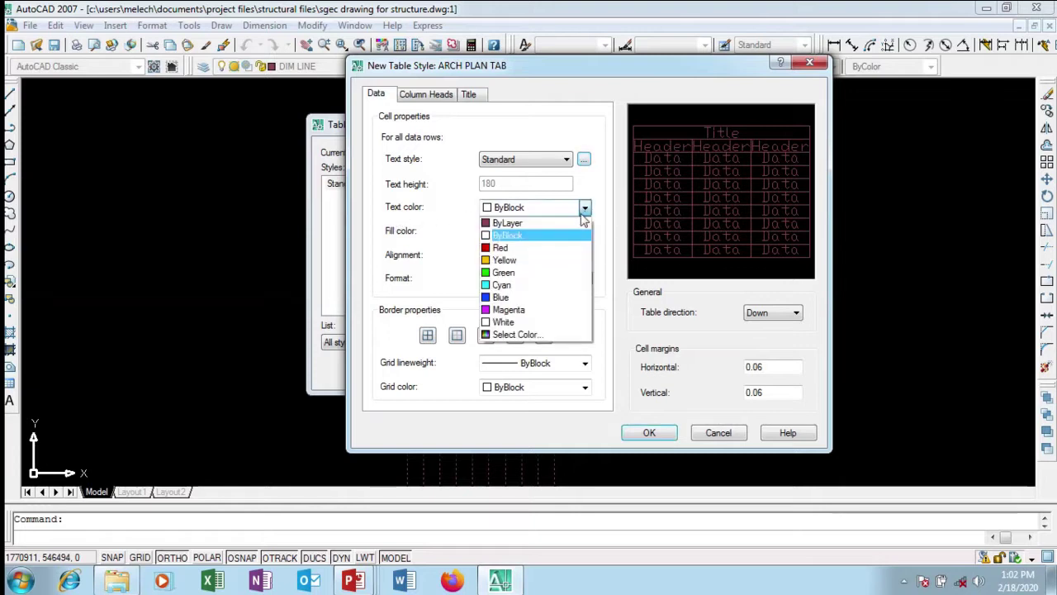
left_click(533, 251)
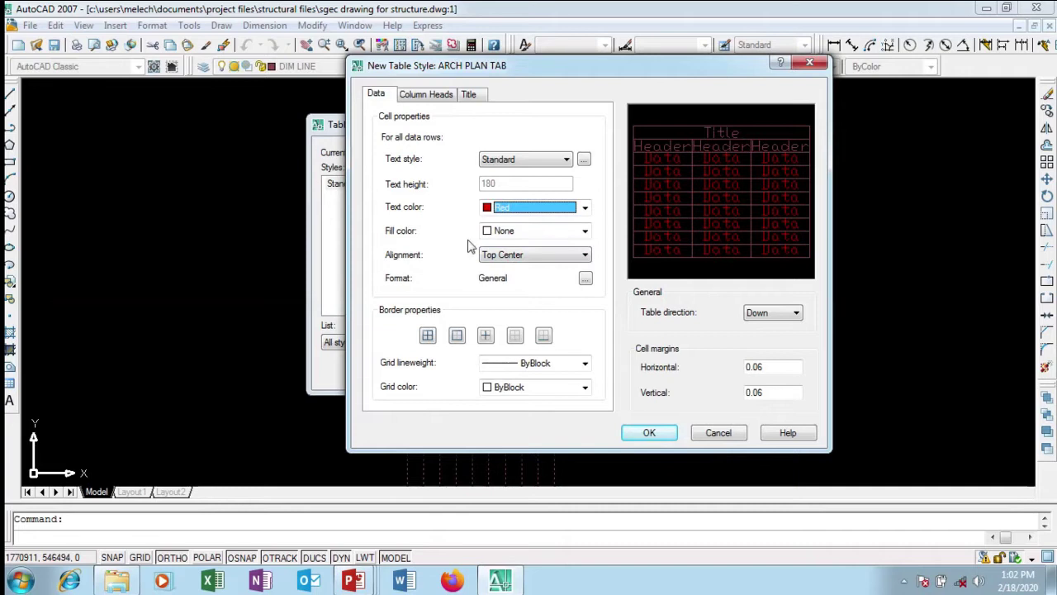
left_click(585, 231)
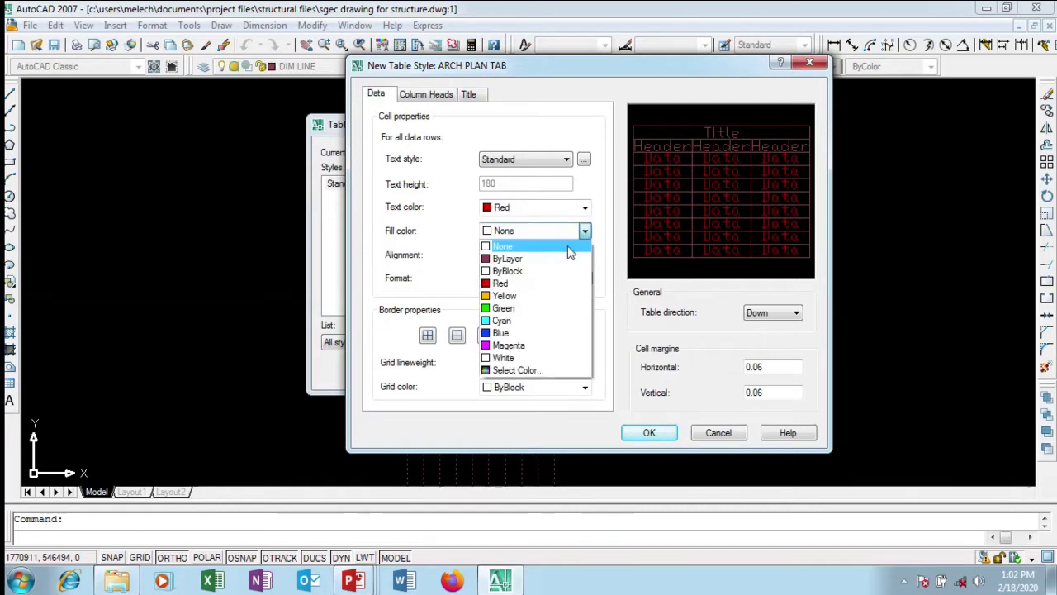
left_click(539, 320)
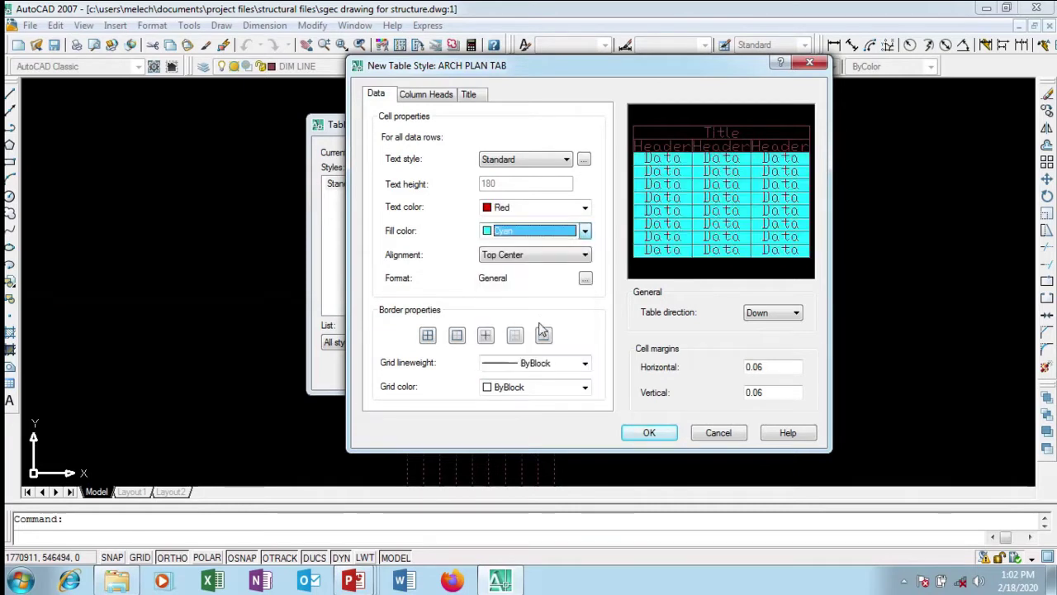
left_click(585, 231)
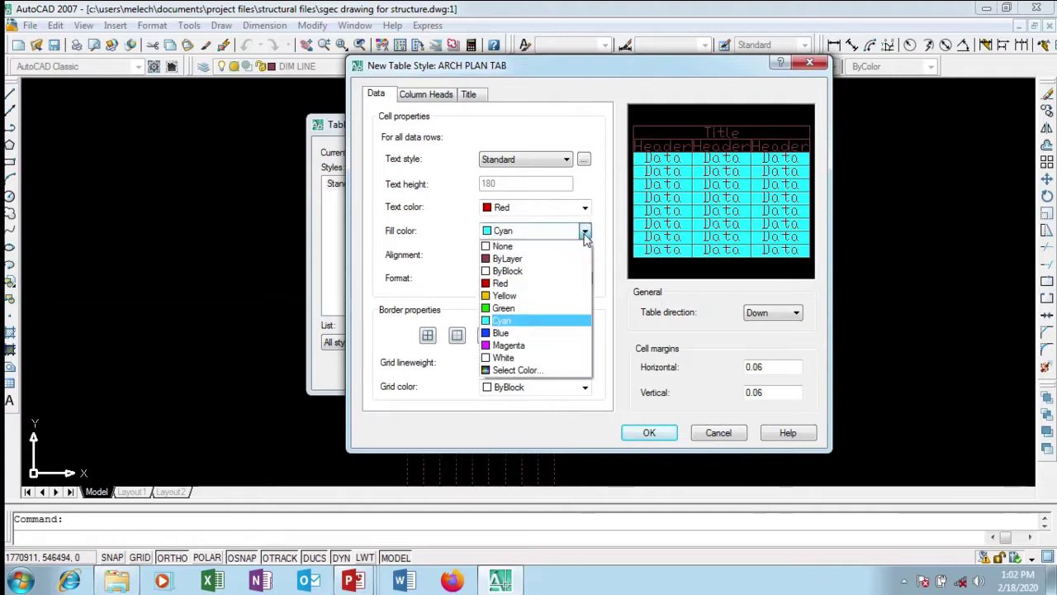
left_click(539, 358)
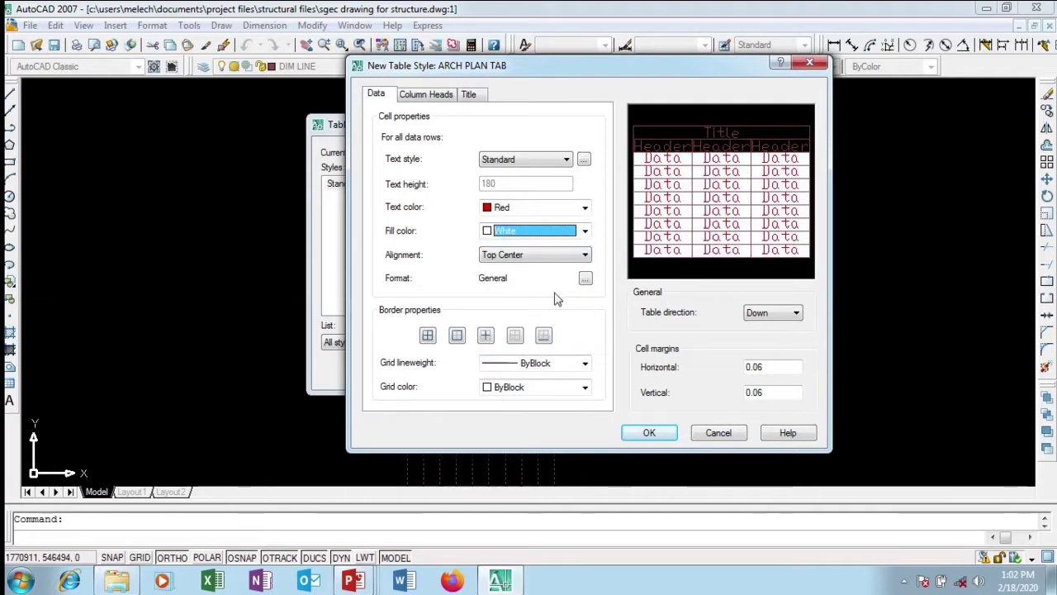
left_click(585, 233)
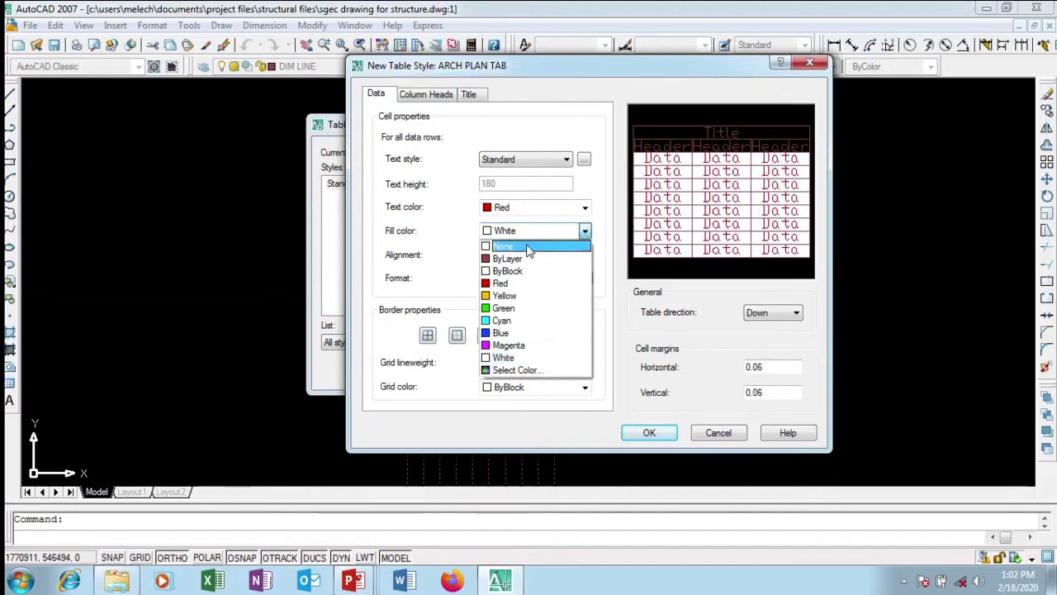
left_click(533, 244)
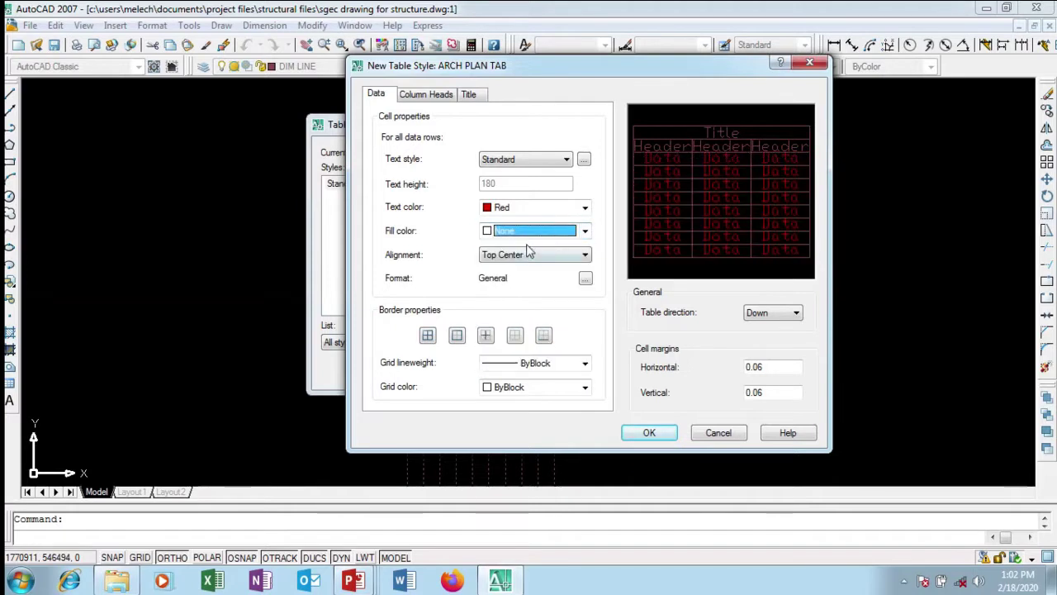
Give the data cells the Text format in Uppercase
left_click(585, 279)
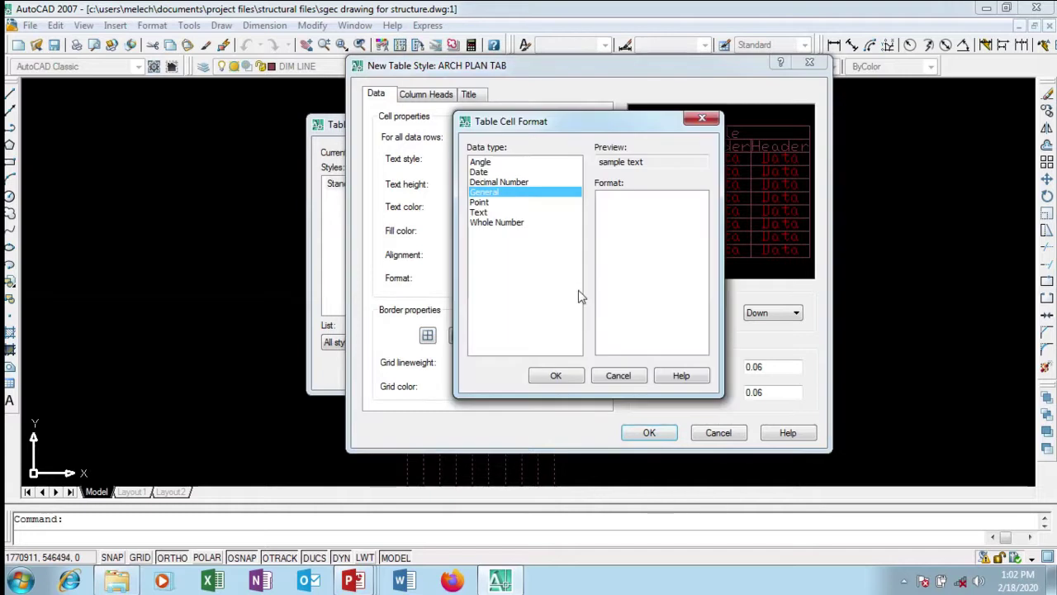
left_click(483, 214)
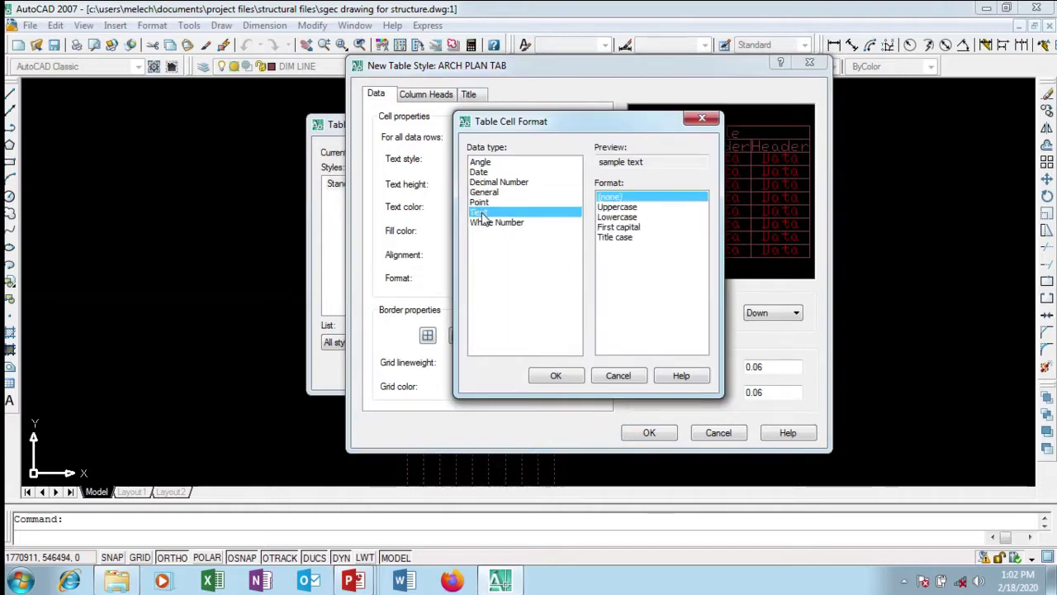
left_click(612, 208)
left_click(556, 376)
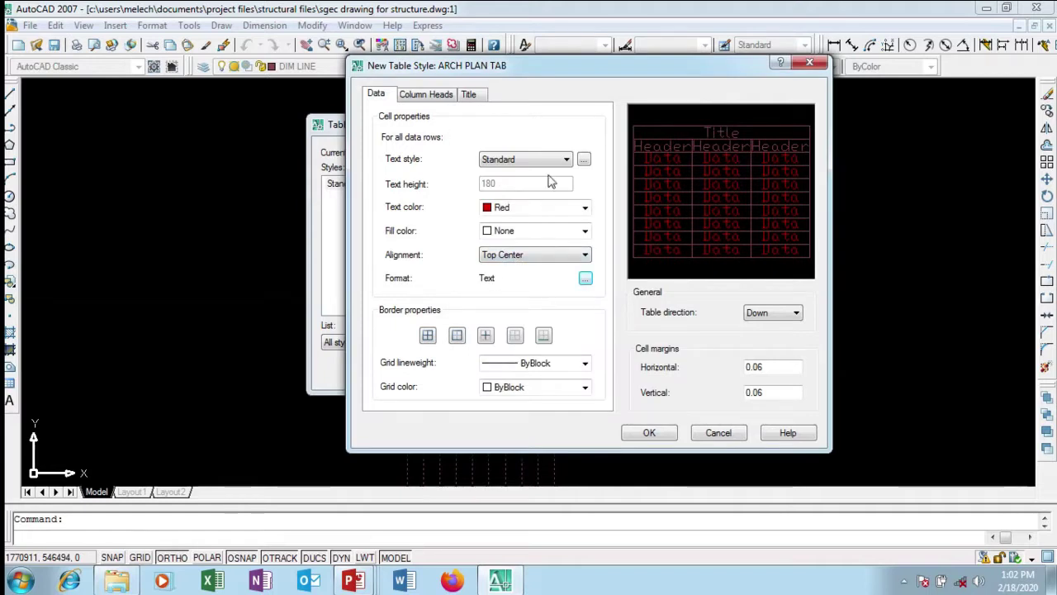
On the Column Heads tab, change the Standard text style height from 180 to 150 and apply
left_click(427, 96)
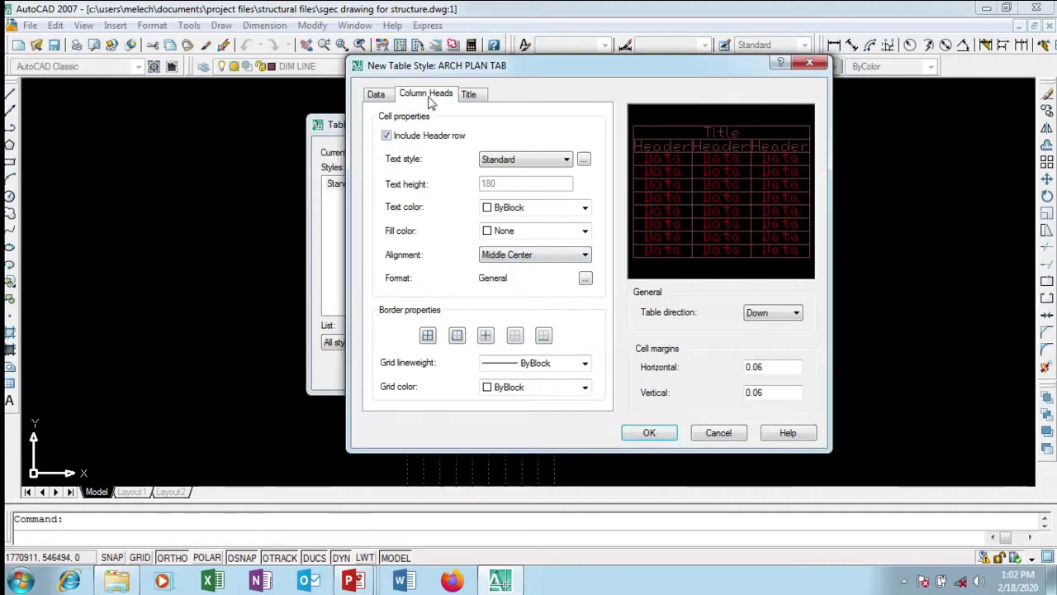
left_click(584, 160)
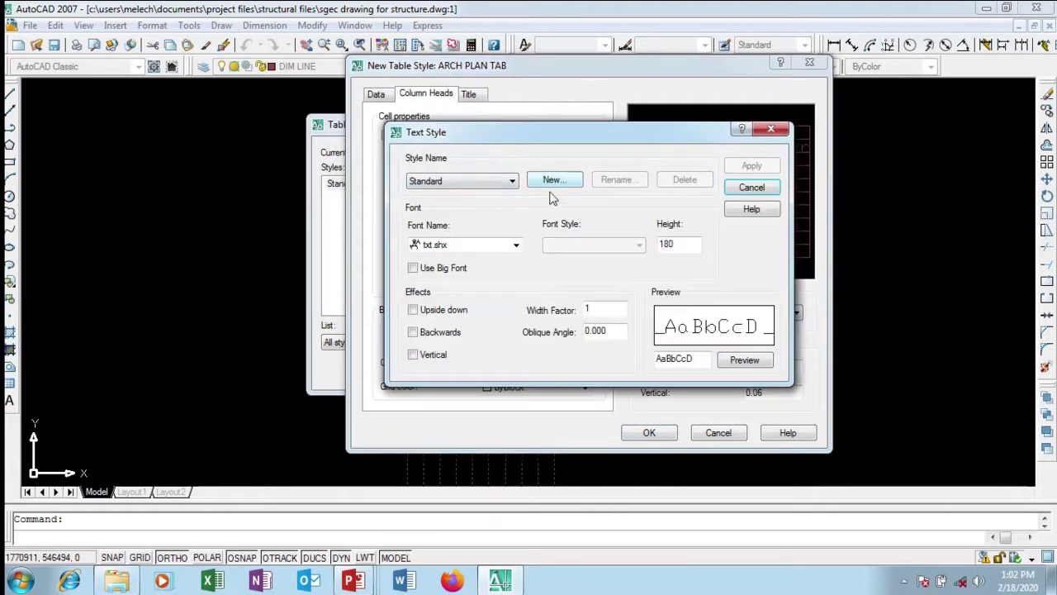
left_click(495, 182)
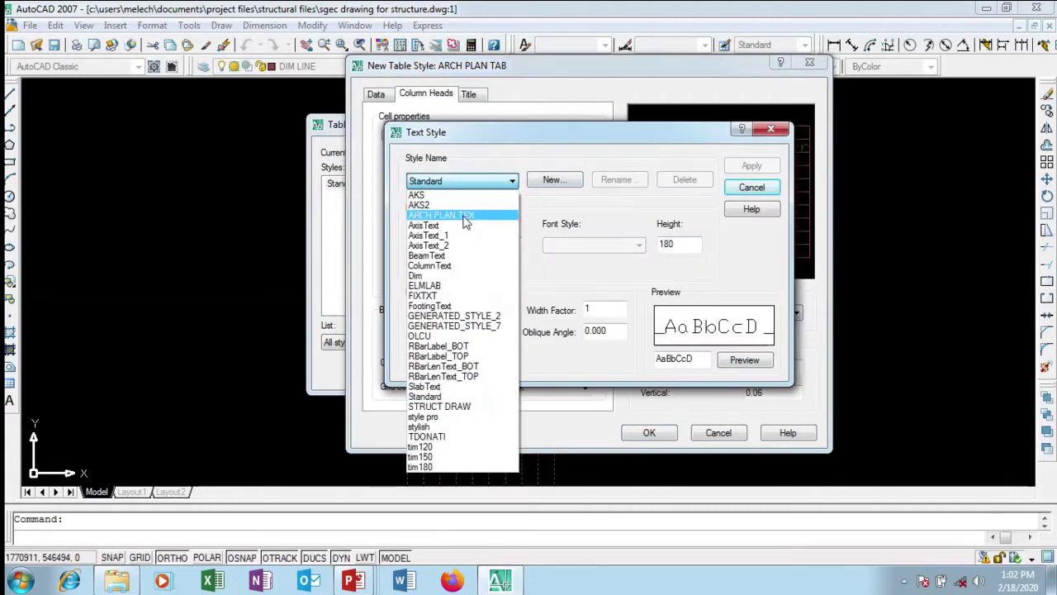
left_click(465, 215)
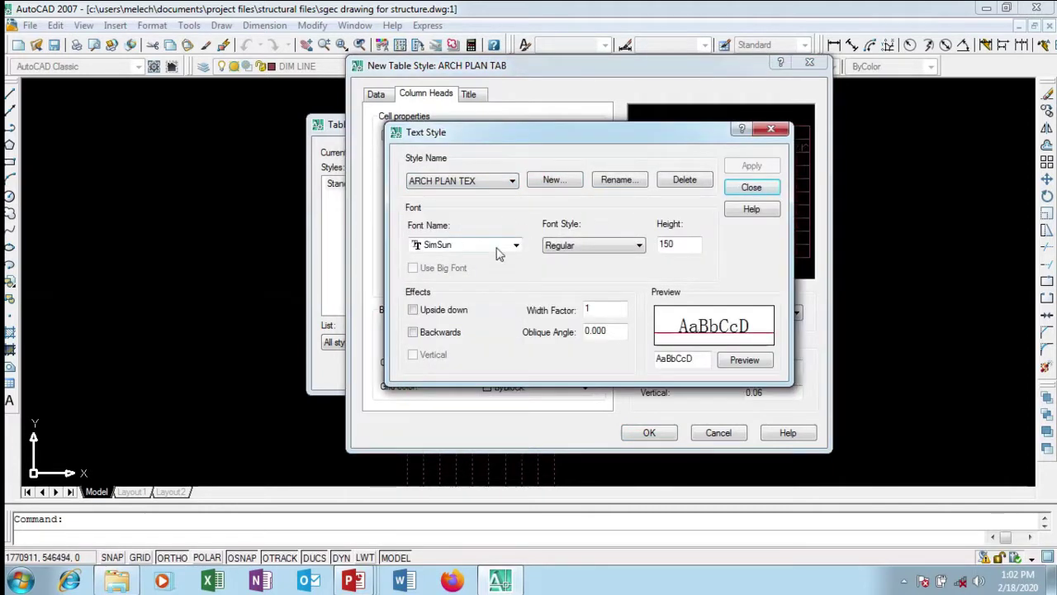
left_click(752, 189)
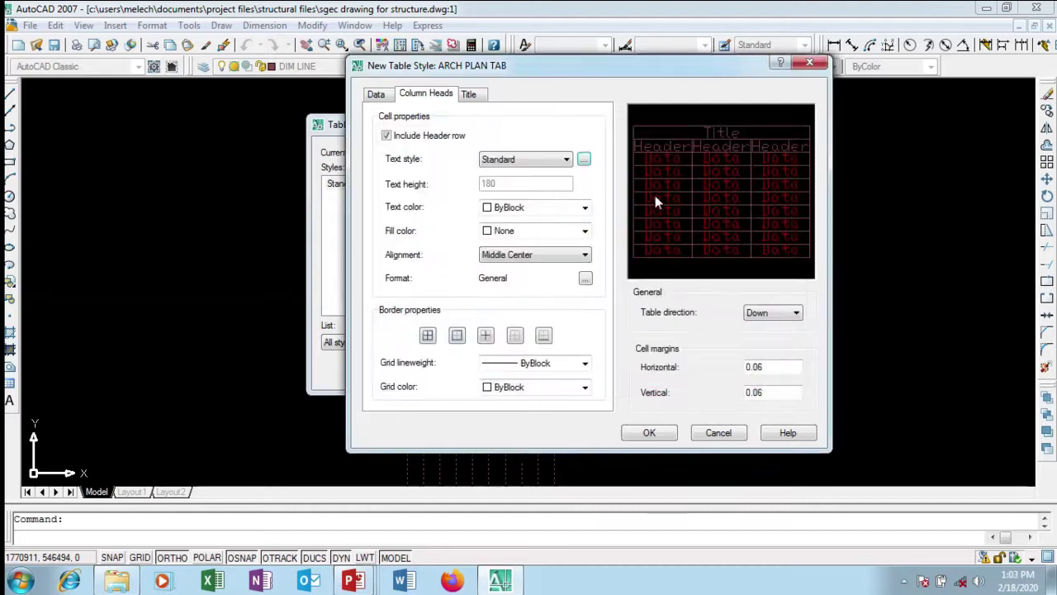
left_click(584, 161)
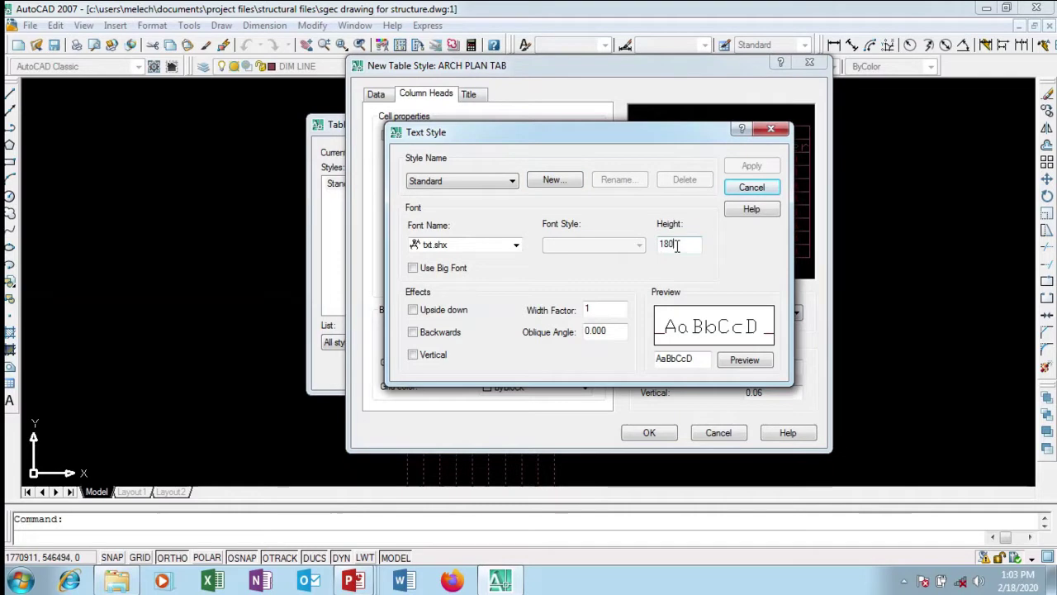
left_click_drag(678, 246, 660, 246)
type("150")
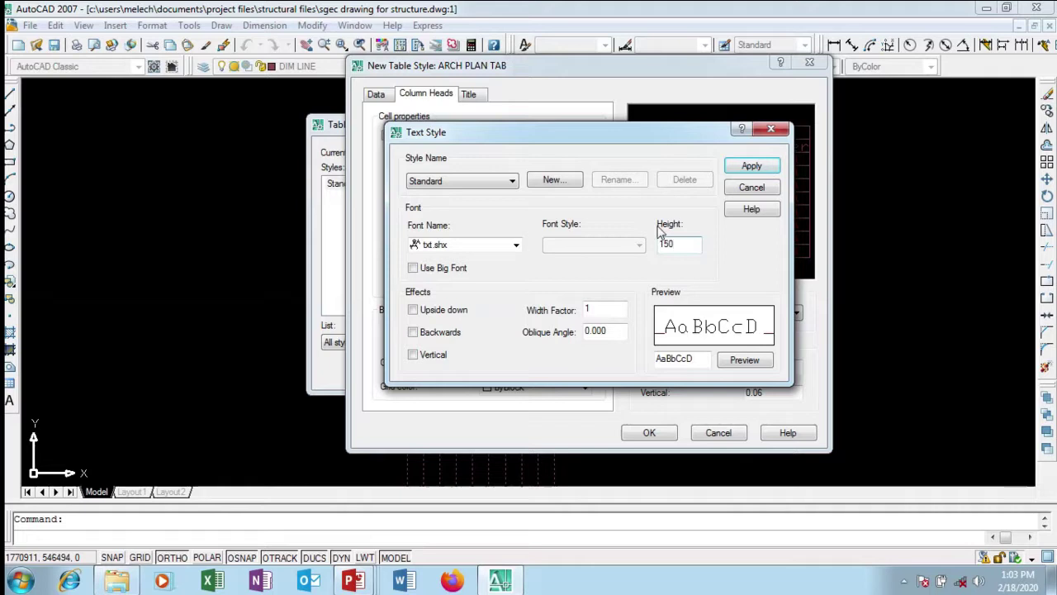
left_click(752, 165)
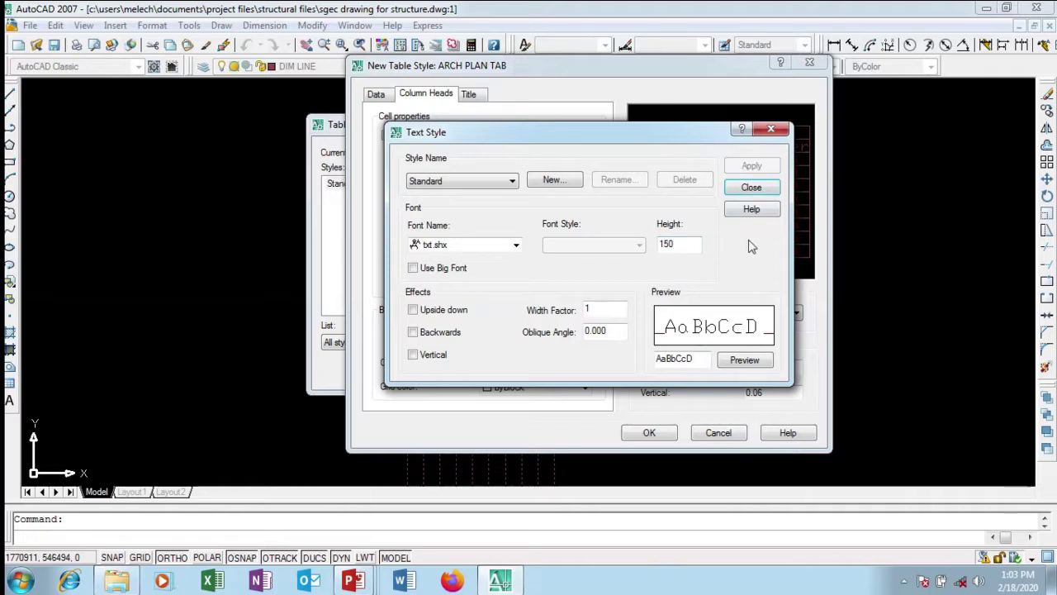
left_click(749, 190)
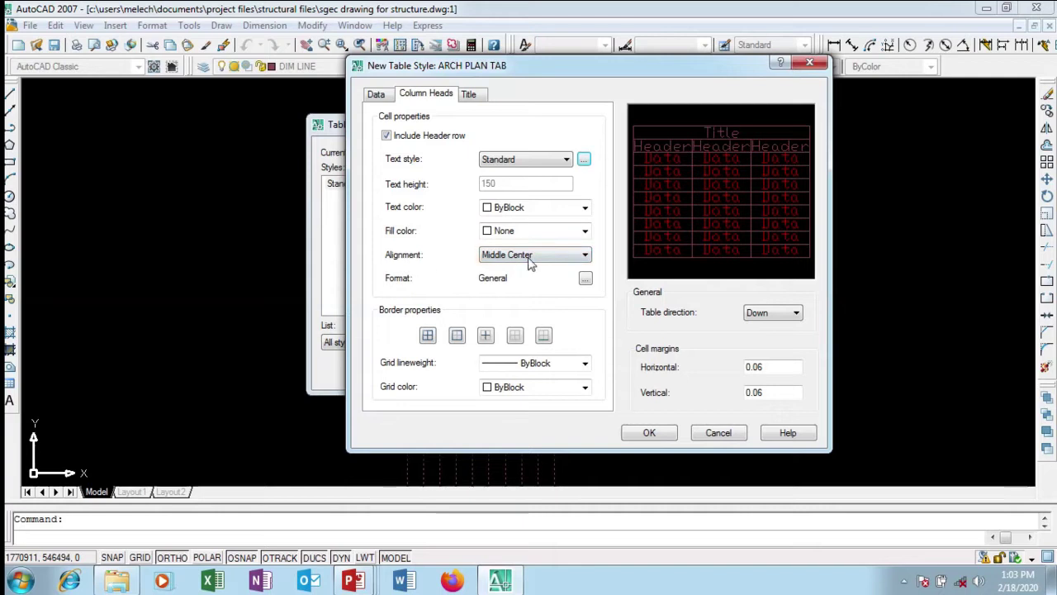
Keep column heads aligned Middle Center and give them the Text cell format with a letter case
left_click(521, 258)
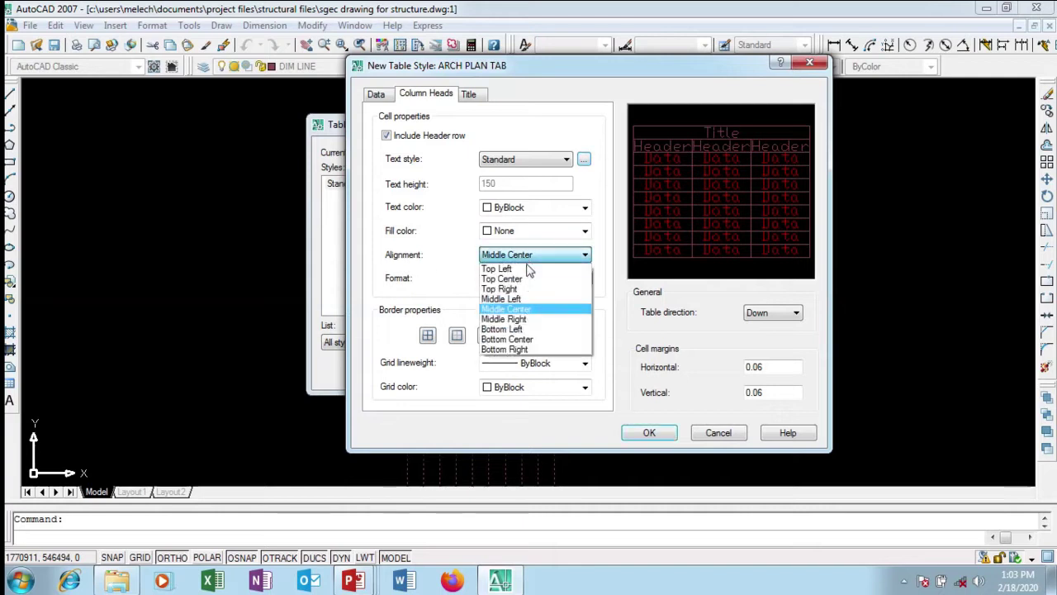
left_click(519, 308)
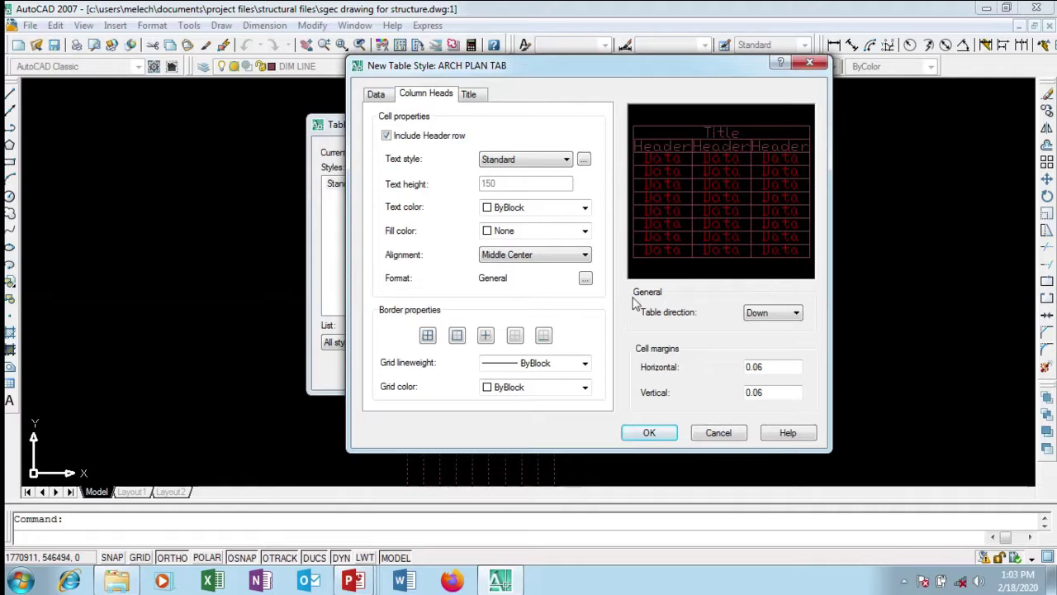
left_click(585, 278)
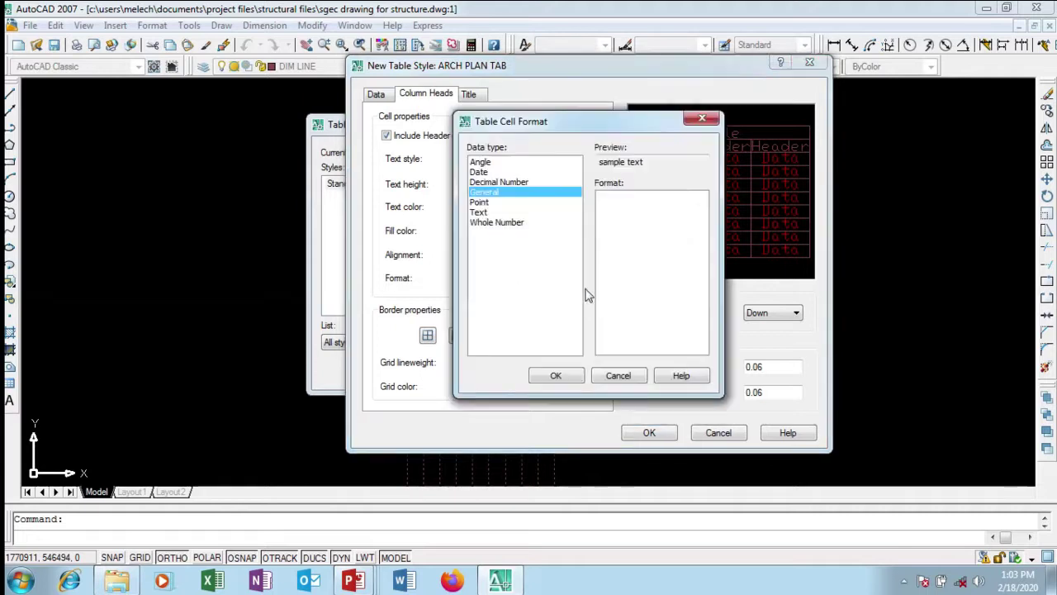
left_click(485, 212)
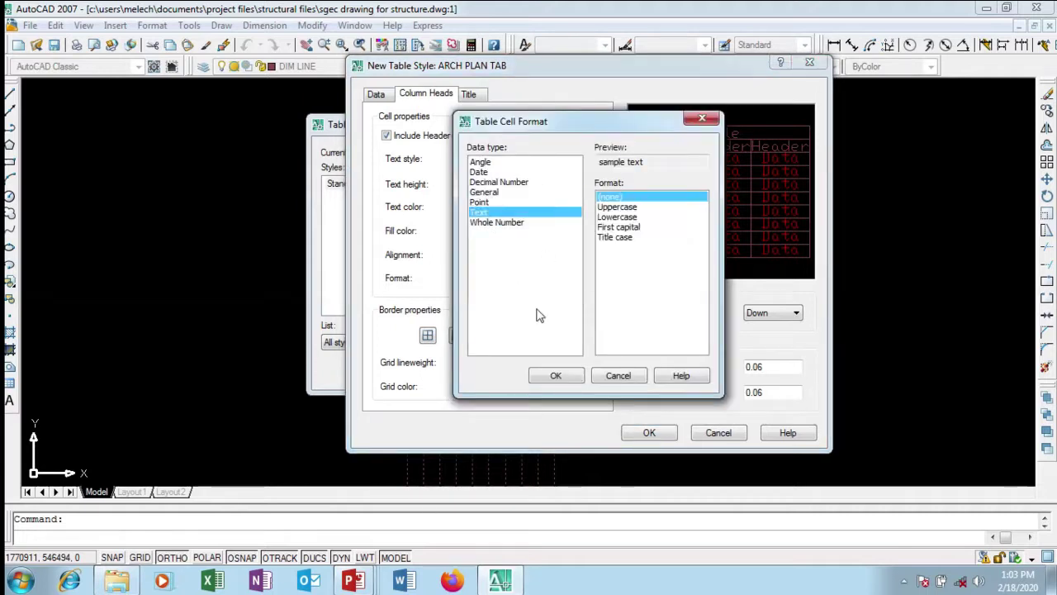
left_click(555, 376)
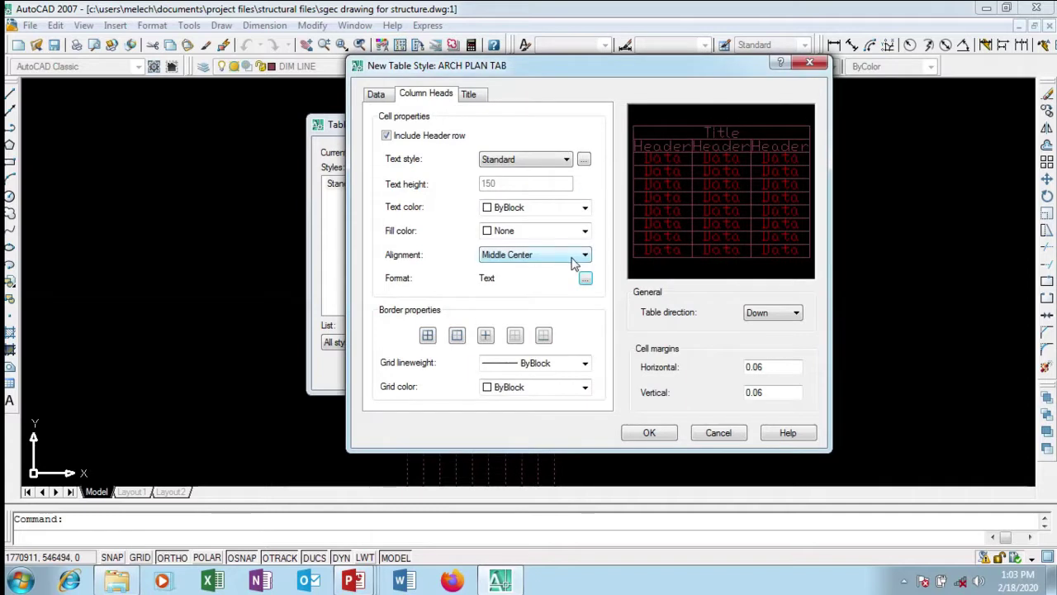
left_click(585, 278)
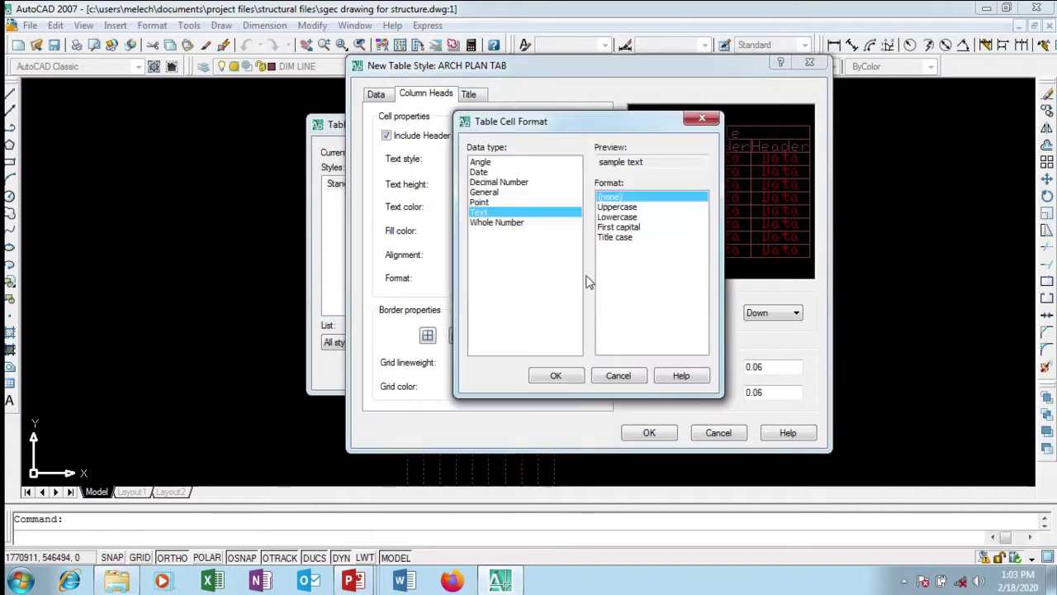
left_click(617, 208)
left_click(564, 376)
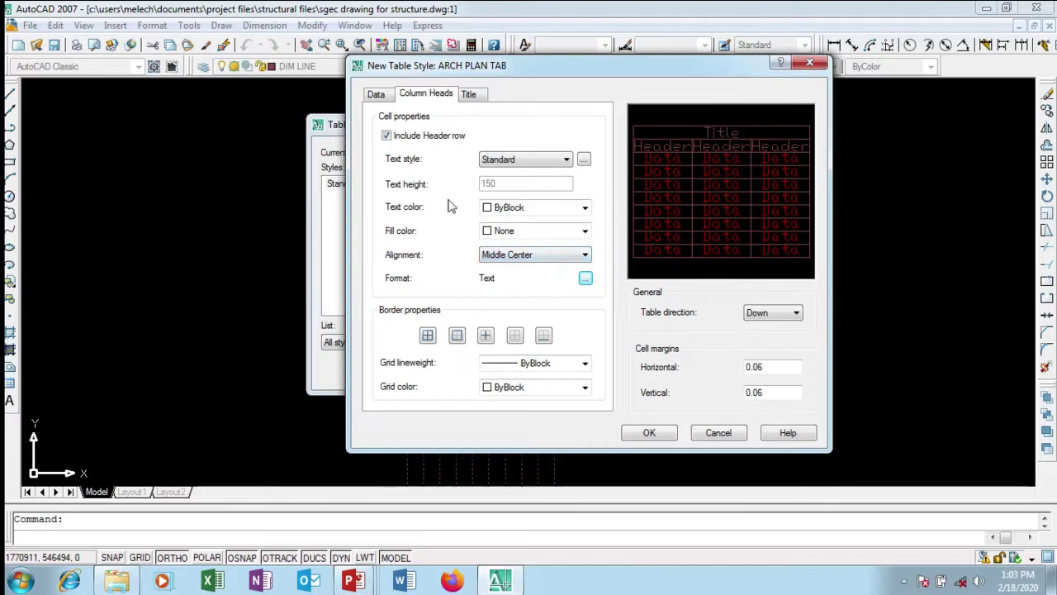
left_click(482, 95)
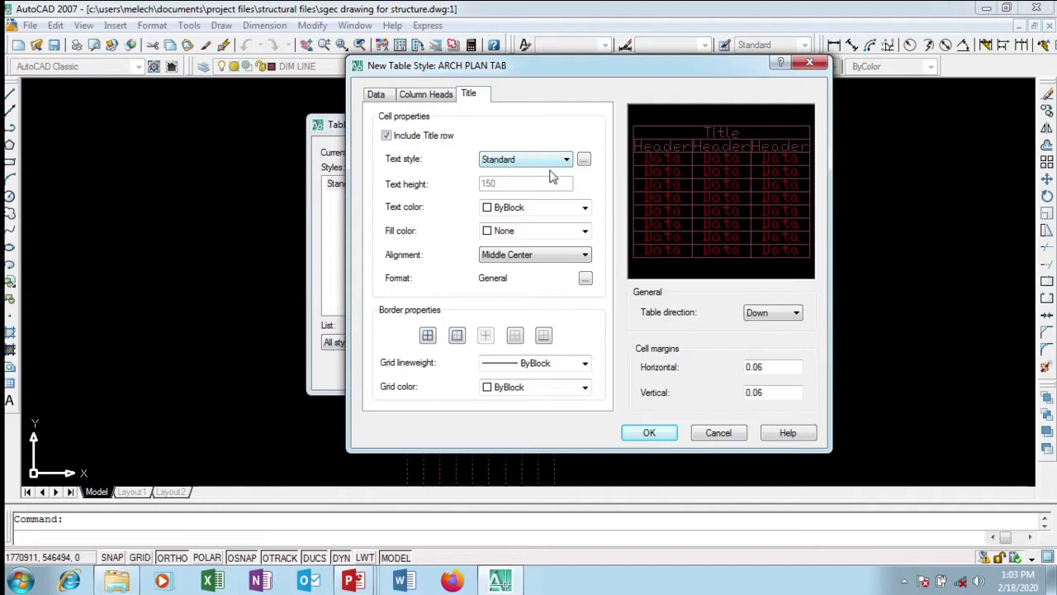
Set ARCH PLAN TEX text height to 200 and assign that style to the title row
left_click(584, 159)
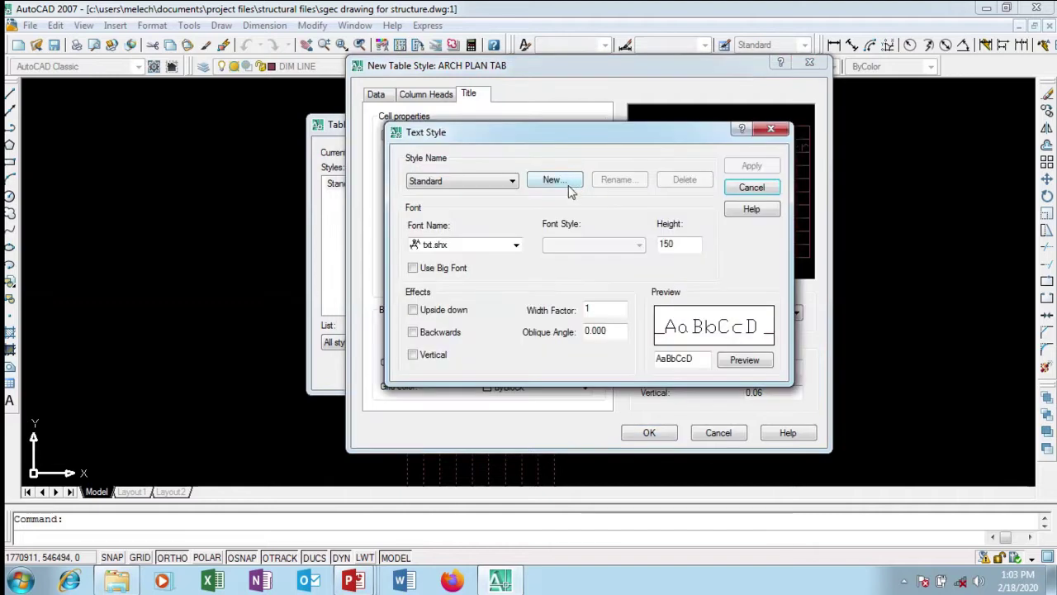
left_click(511, 181)
left_click(477, 215)
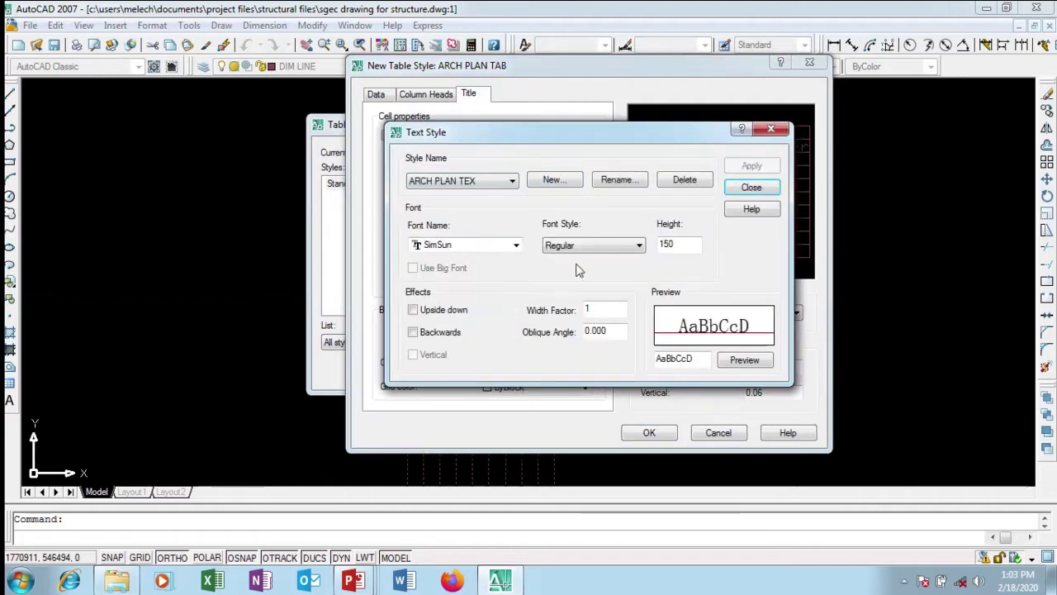
left_click_drag(664, 248, 648, 247)
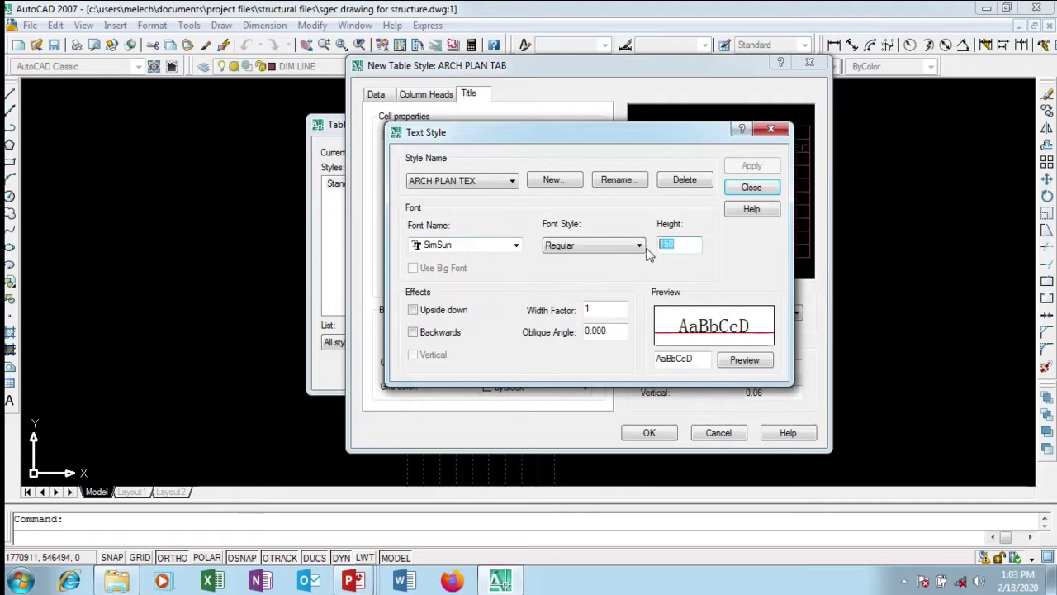
type("2")
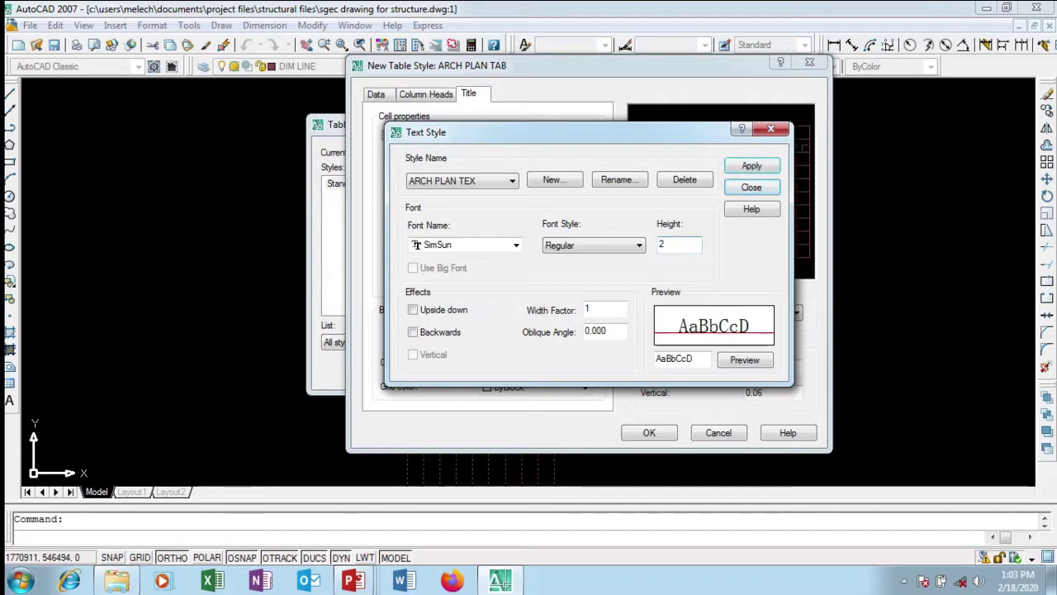
type("00")
left_click(750, 166)
left_click(750, 188)
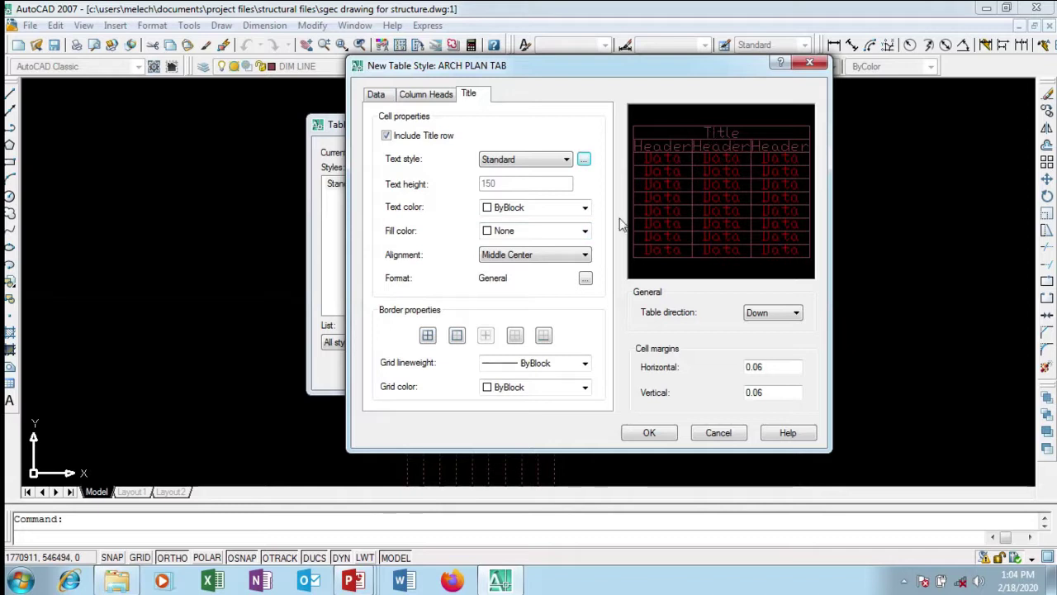
left_click(549, 162)
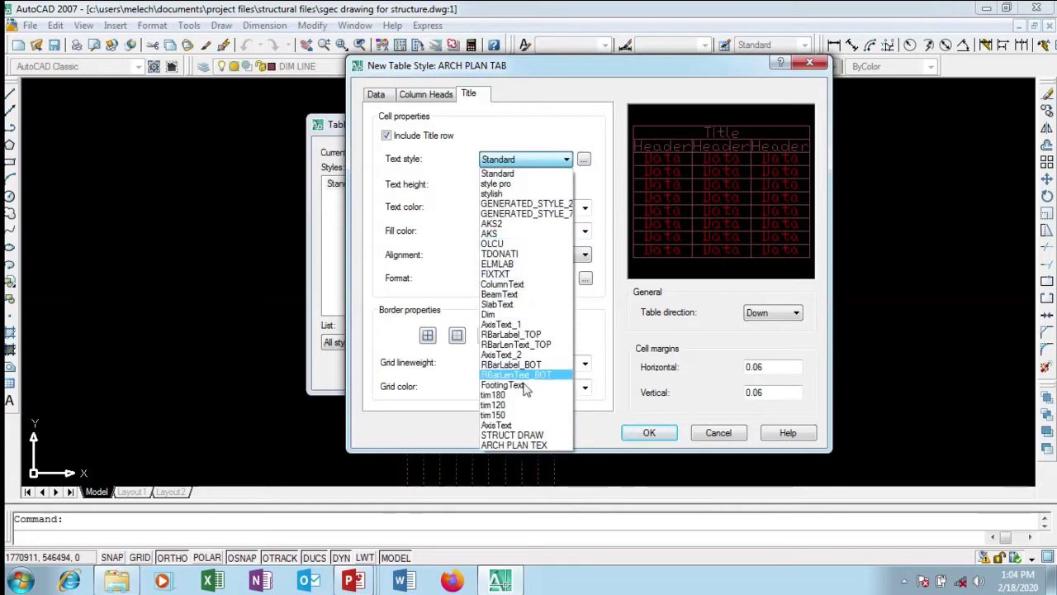
left_click(517, 446)
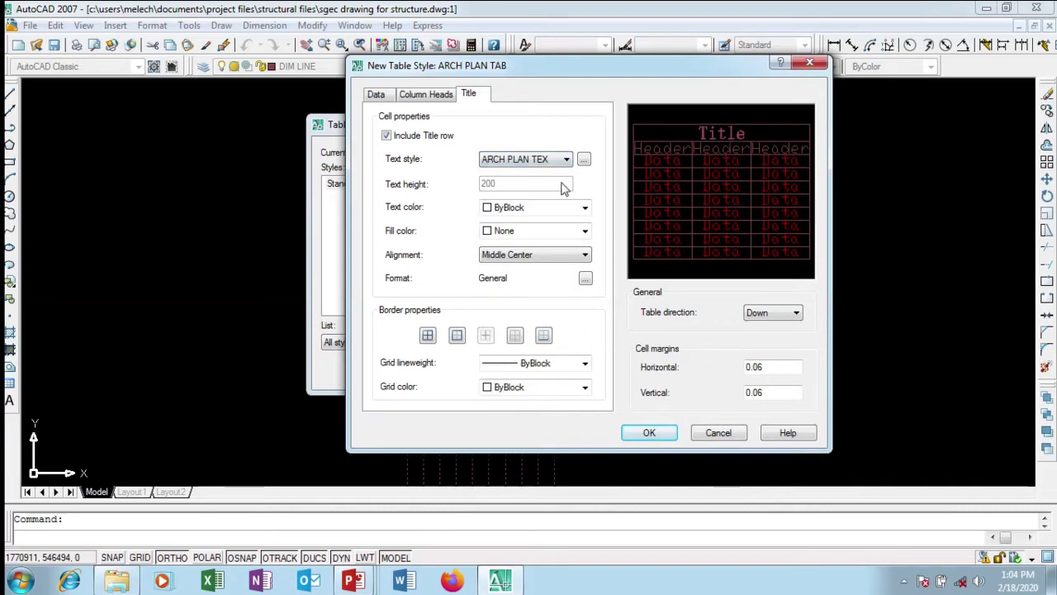
Save ARCH PLAN TAB, set it as the current table style, and close the manager
left_click(649, 434)
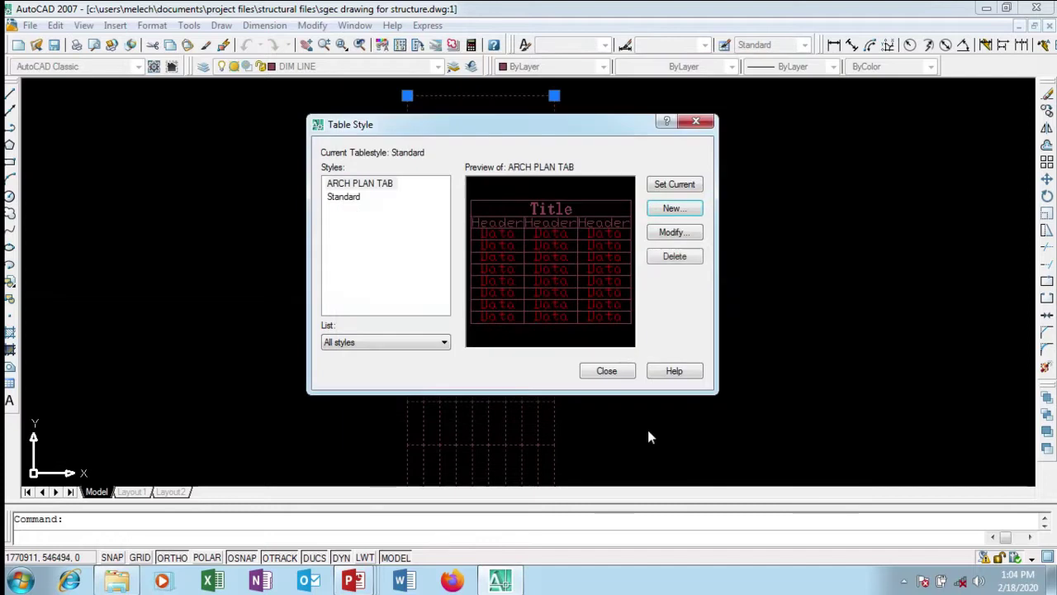
left_click(364, 184)
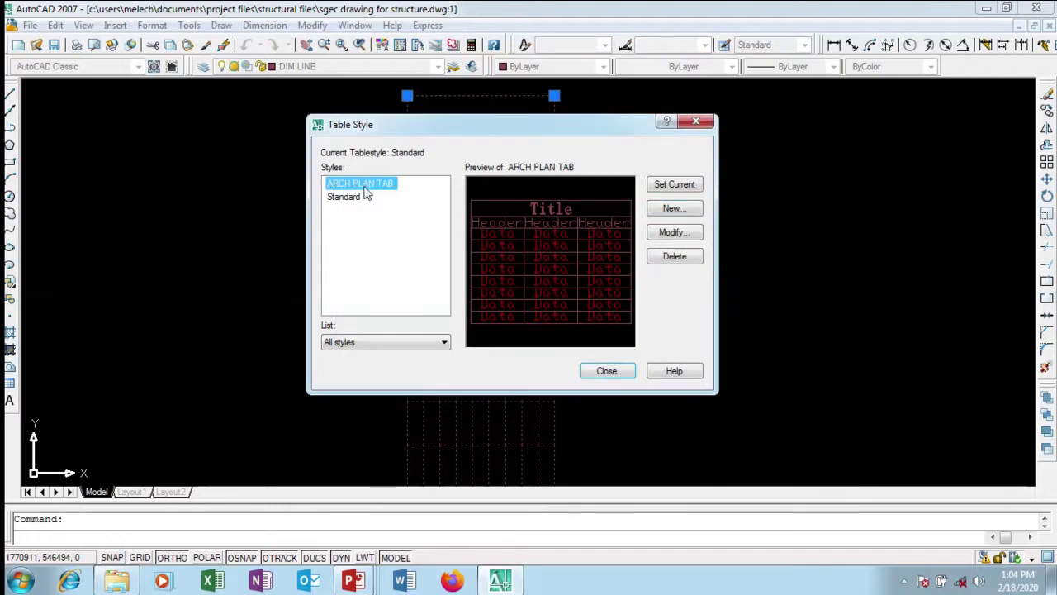
left_click(684, 187)
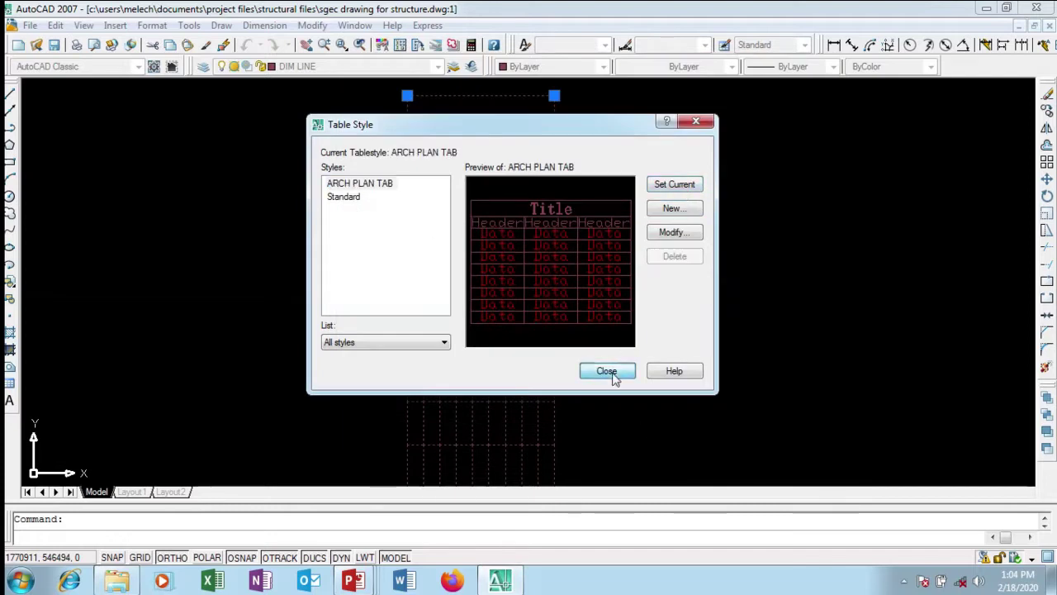
left_click(612, 373)
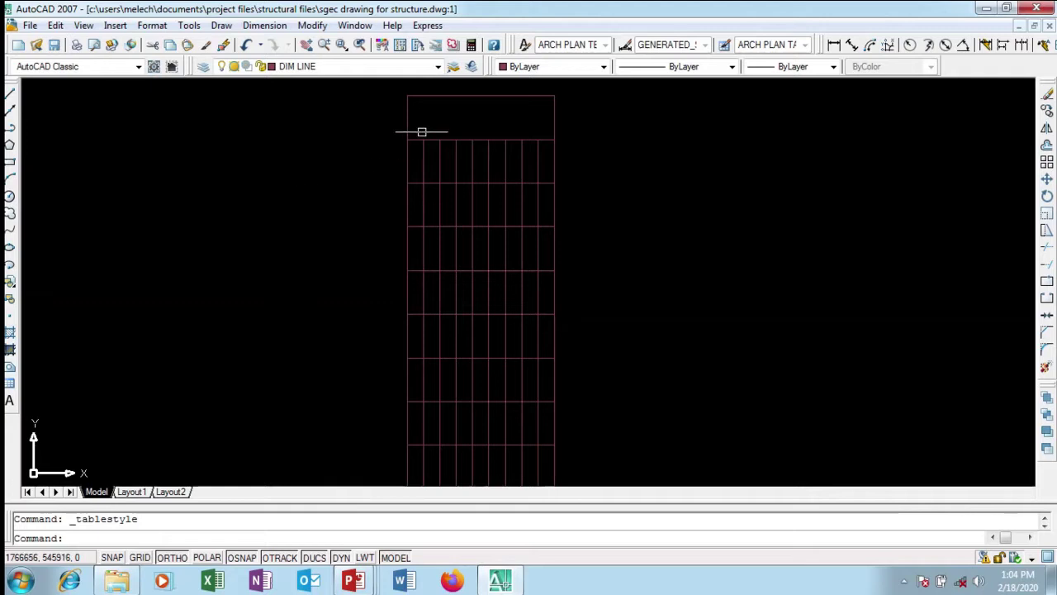
scroll(401, 147, "down", 4)
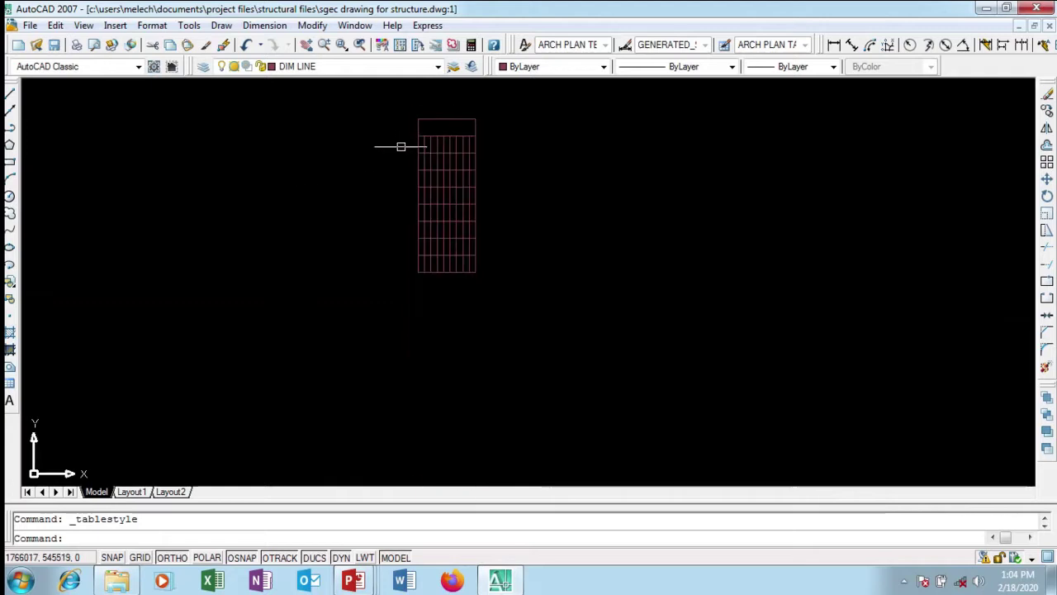
Configure an ARCH PLAN TAB table with 9 columns, sized by specifying a window
left_click(10, 383)
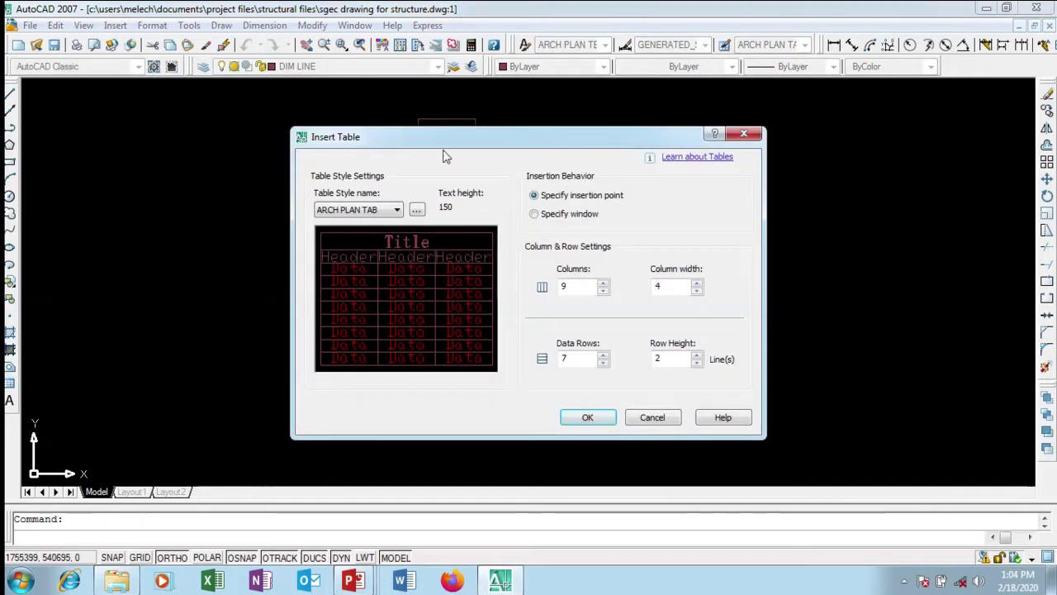
double_click(570, 286)
left_click(563, 286)
double_click(563, 286)
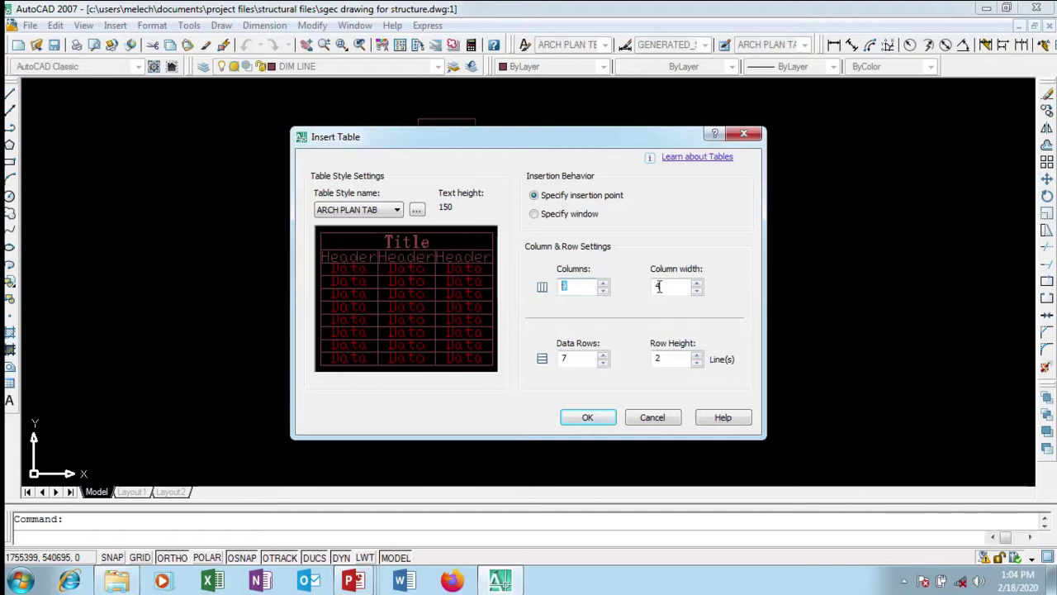
type("9")
key("Tab")
left_click(566, 358)
type("10")
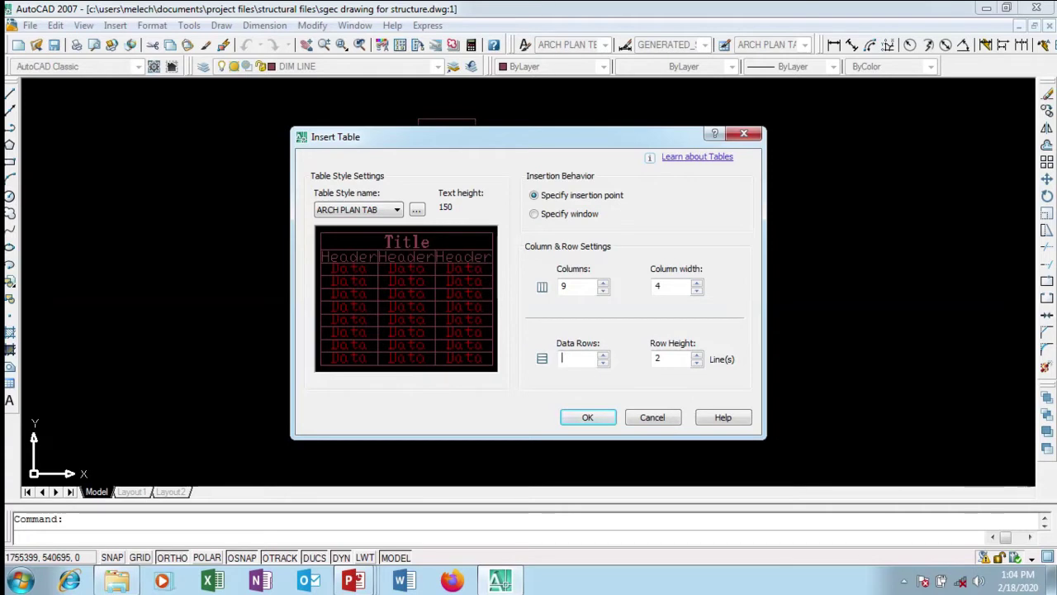
type("7")
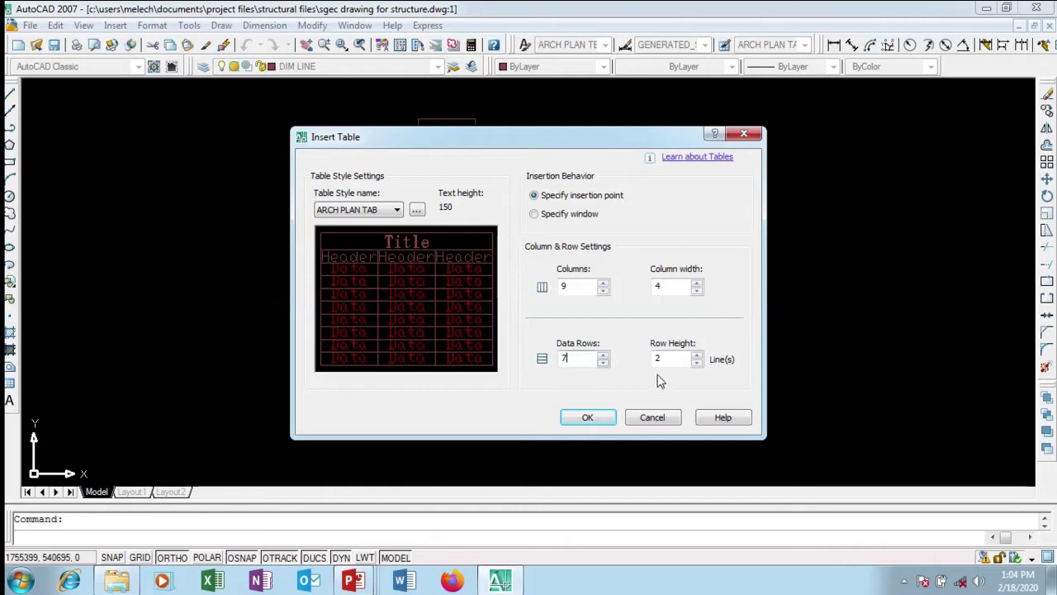
left_click_drag(672, 366, 643, 373)
left_click(571, 217)
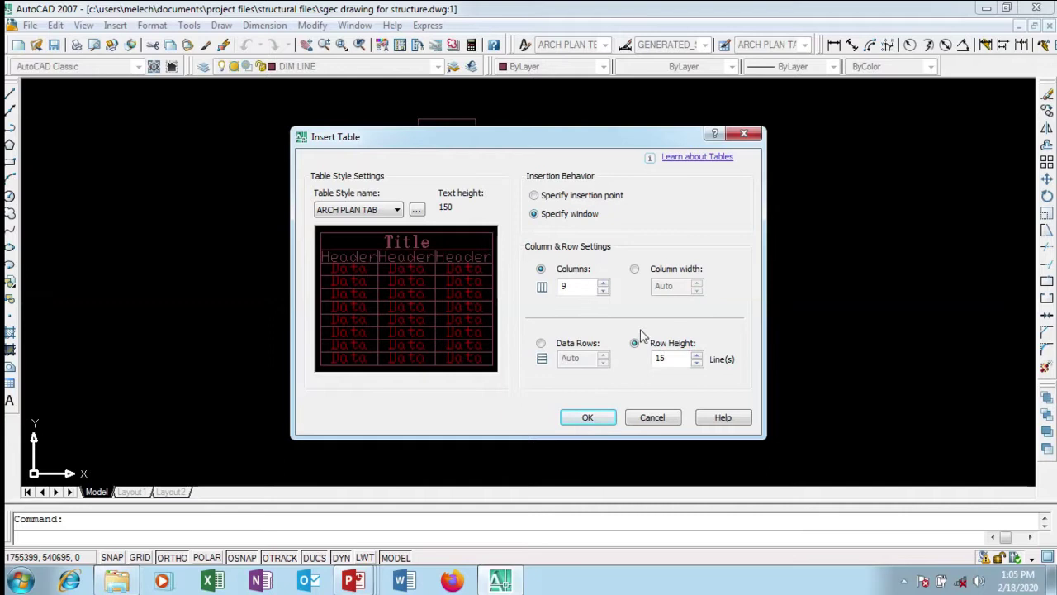
left_click(590, 418)
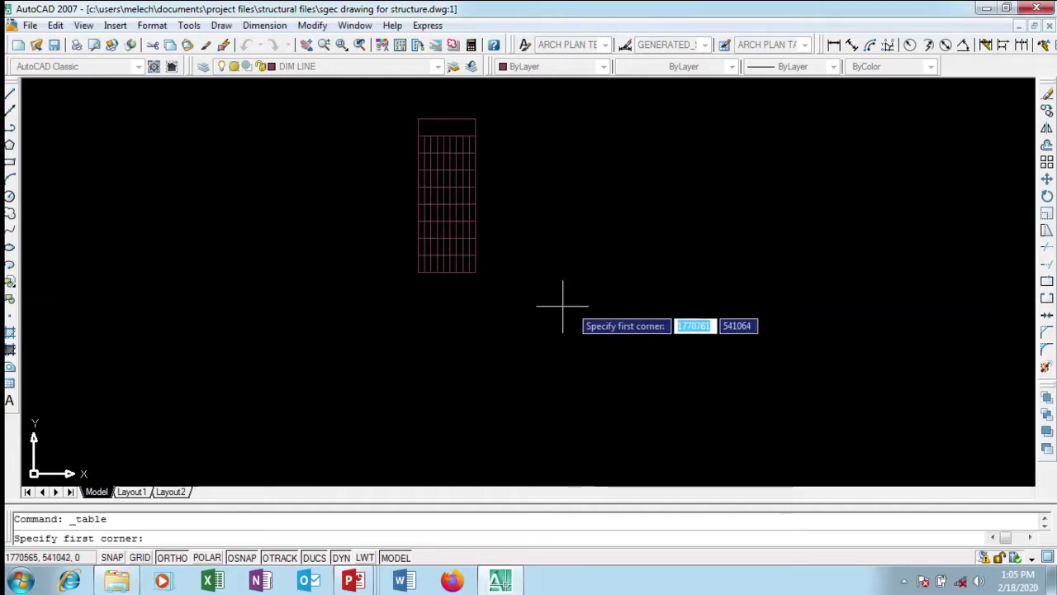
Pick two window corners right of the small grid to place the 9-column table
scroll(535, 329, "down", 2)
left_click(655, 200)
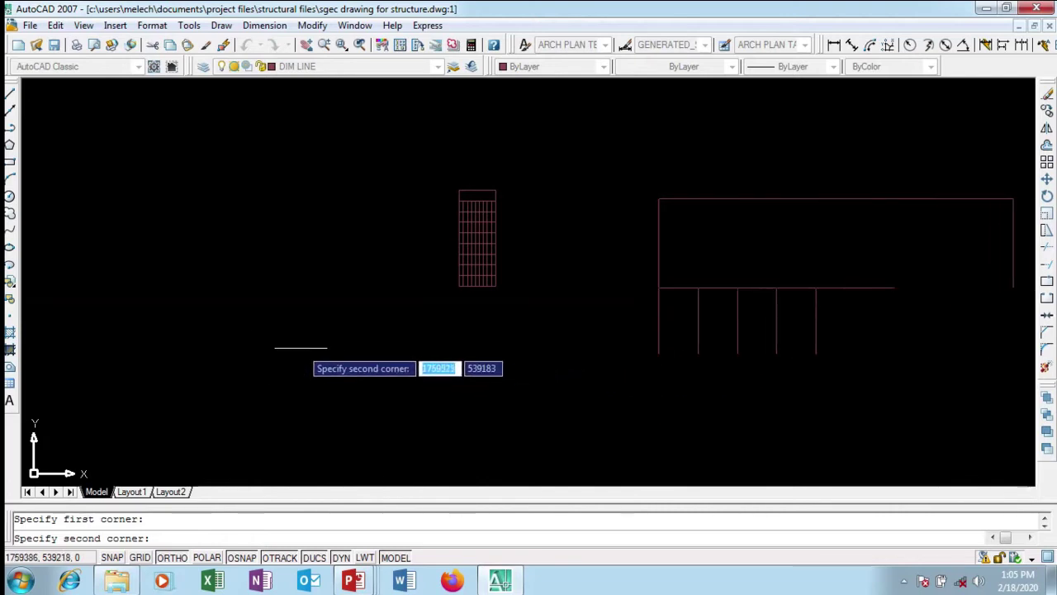
left_click(302, 351)
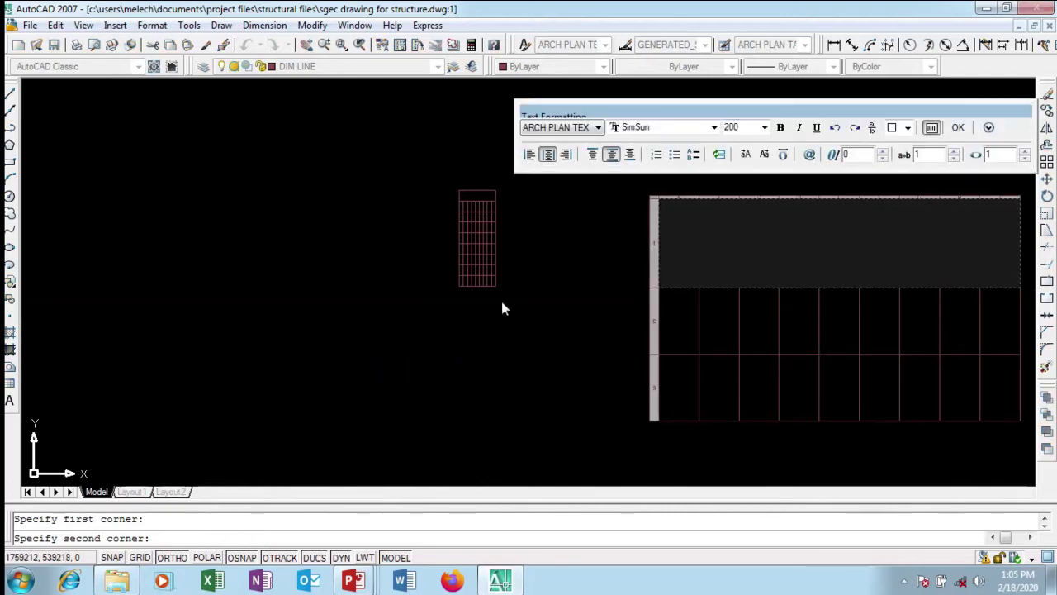
Enter 'CONSTRUCTION MATERIAL' in the table's title cell
scroll(470, 275, "down", 2)
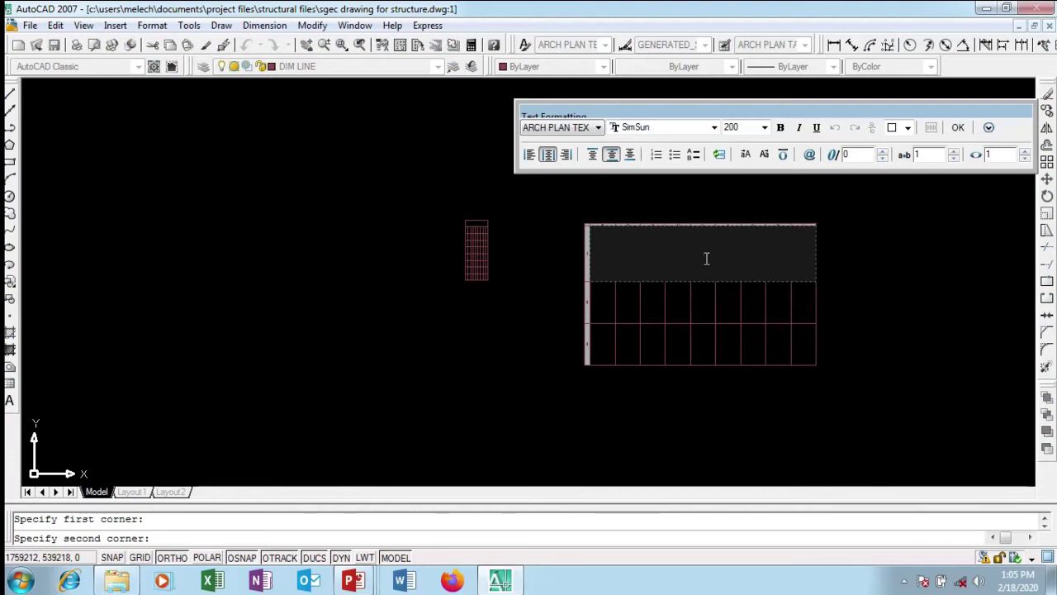
scroll(704, 258, "up", 2)
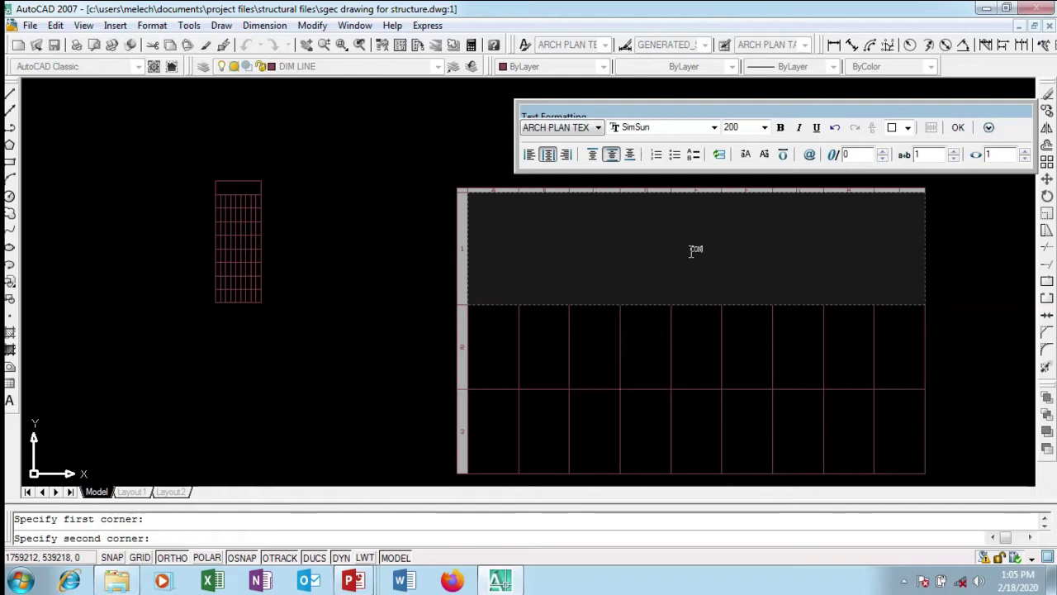
type("C")
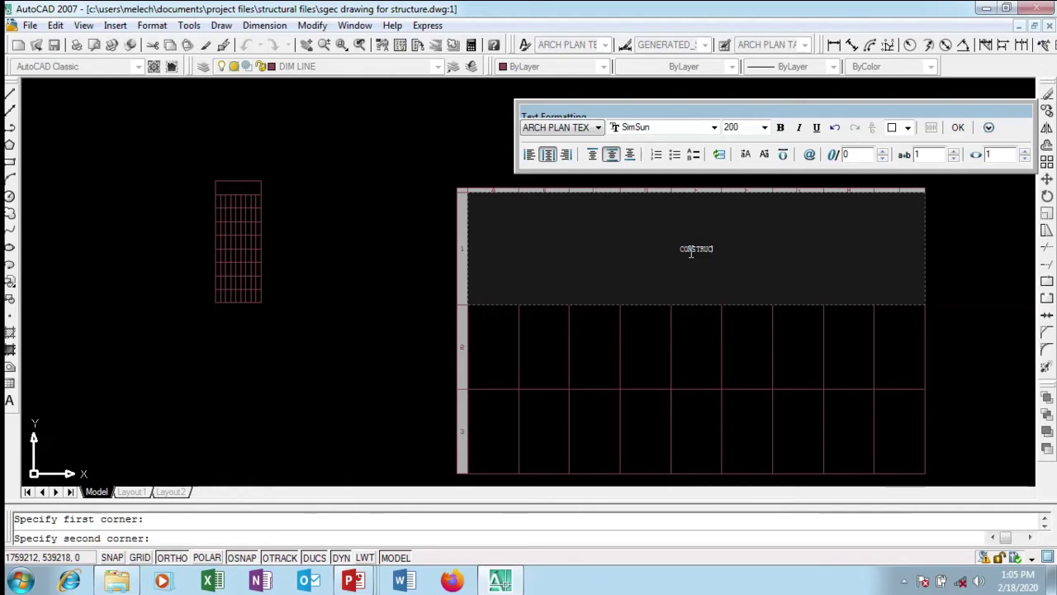
type("TION MATERIAL")
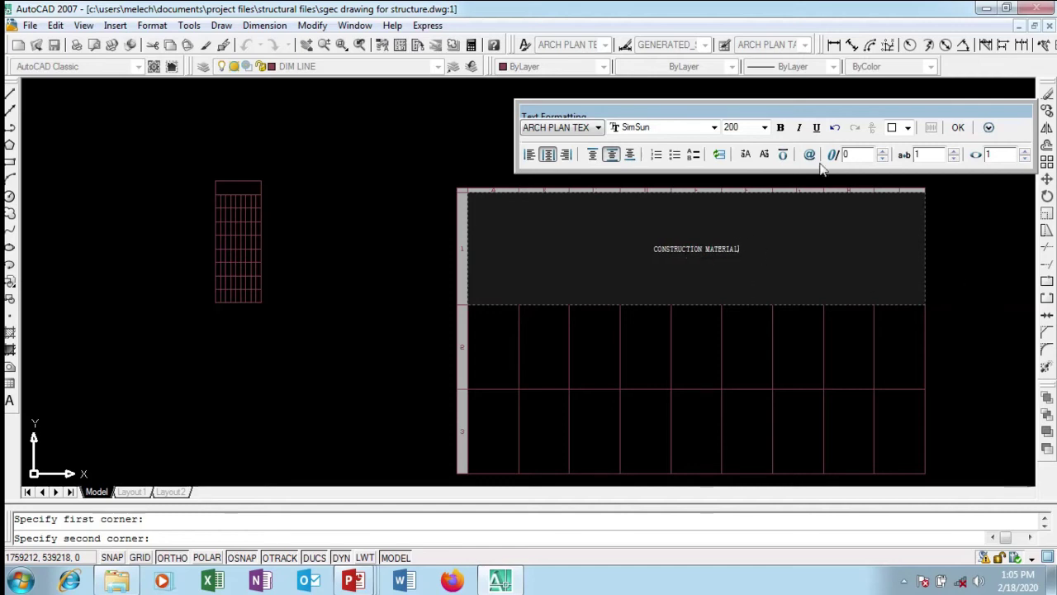
Enlarge the CONSTRUCTION MATERIAL title text to height 500
left_click_drag(750, 250, 628, 248)
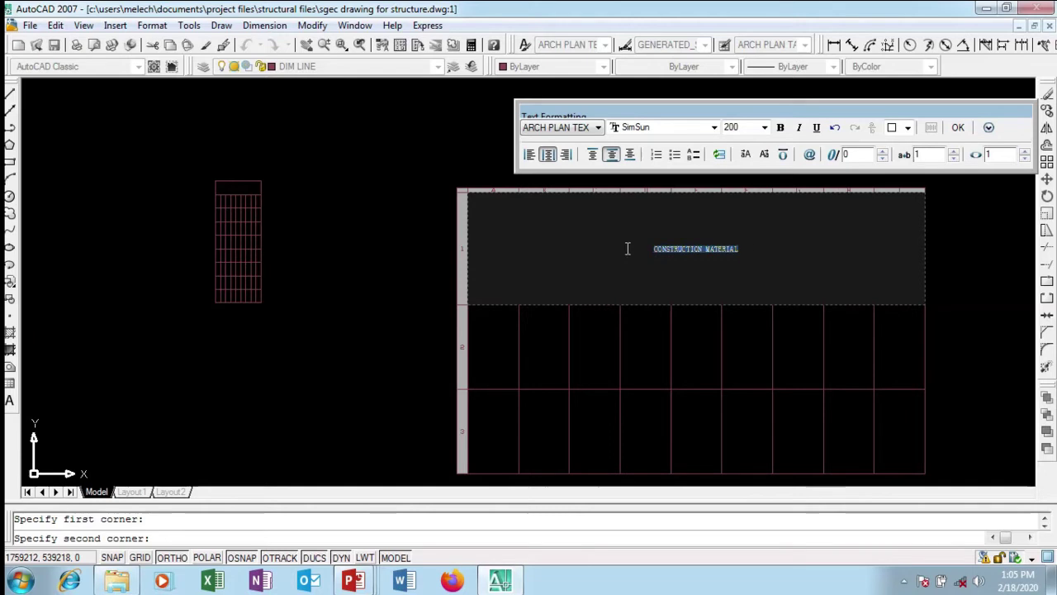
left_click(752, 127)
type("5")
key("Return")
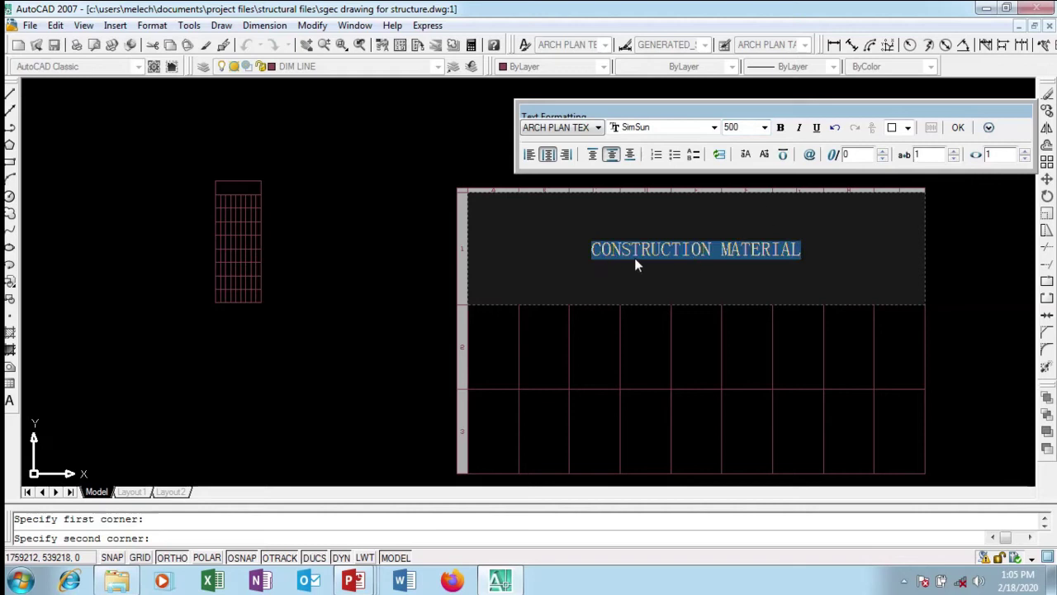
Commit the CONSTRUCTION MATERIAL title and zoom to review the finished 9-column table
left_click(959, 127)
scroll(653, 164, "down", 2)
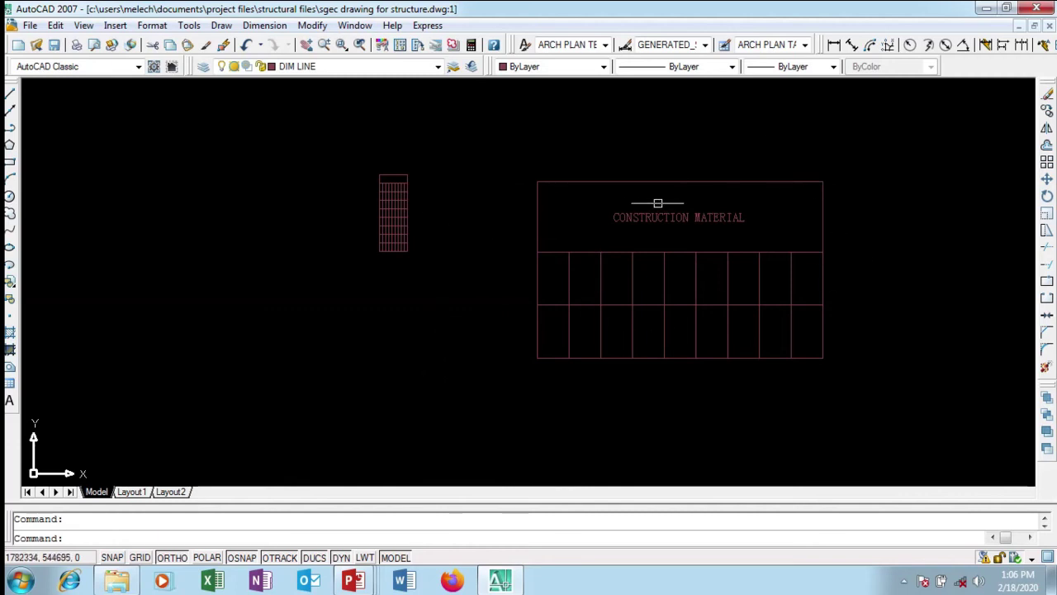
scroll(685, 218, "up", 2)
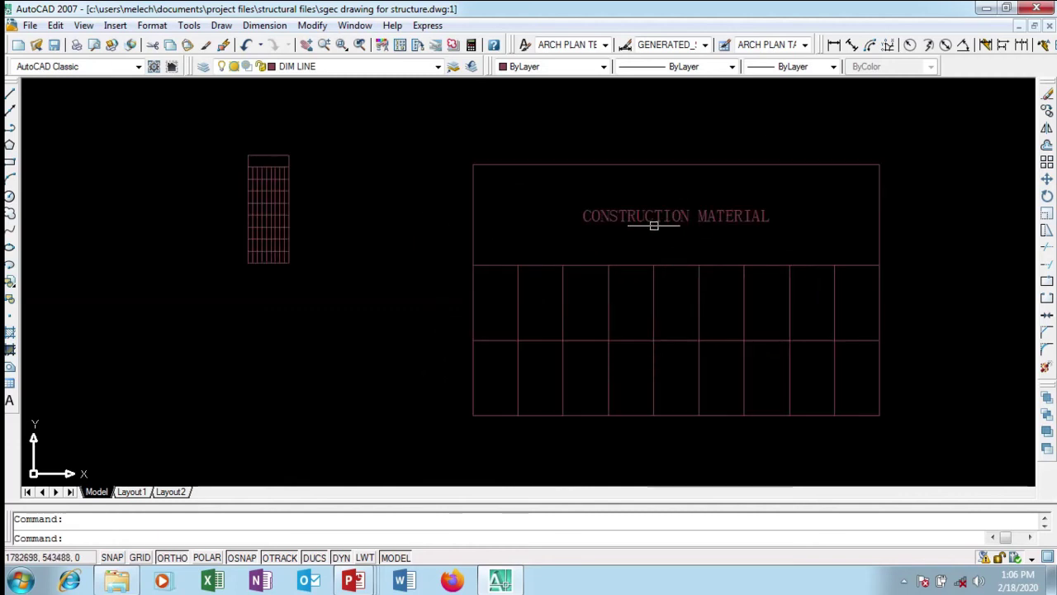
scroll(639, 223, "down", 2)
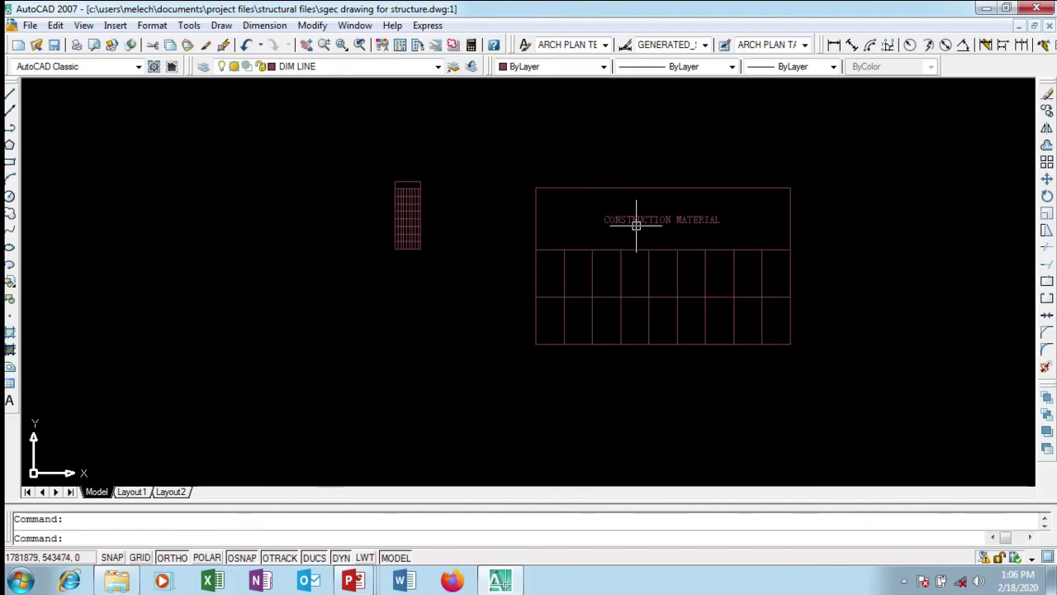